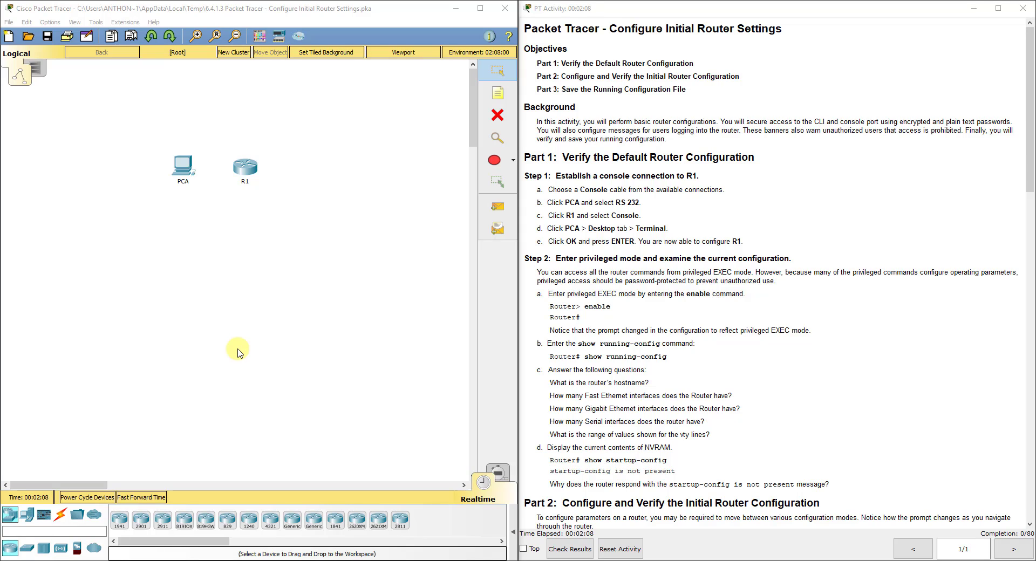
- Check R1's device window, dismiss the locked command-line warning, and close it
click(245, 167)
click(452, 143)
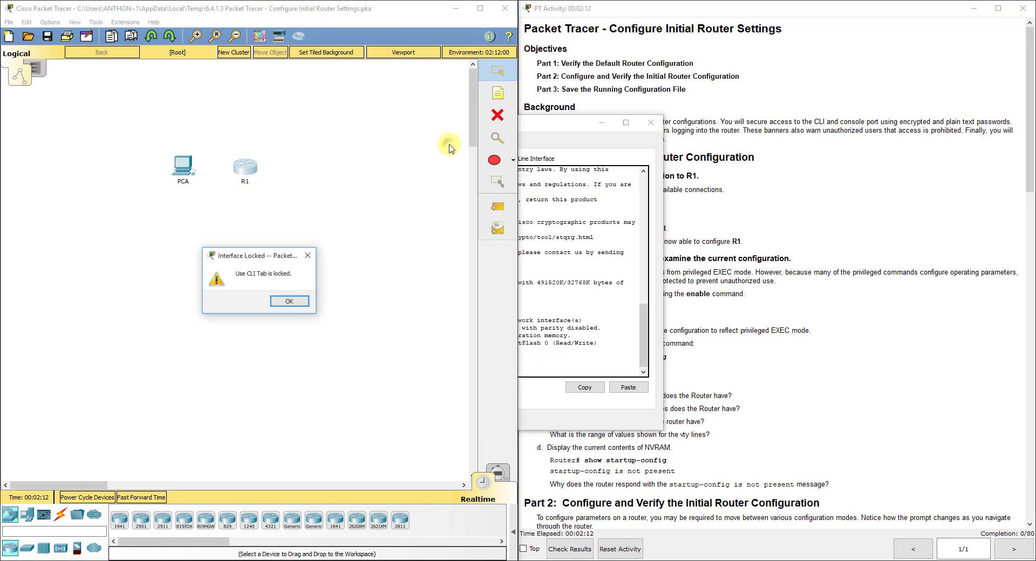
click(291, 302)
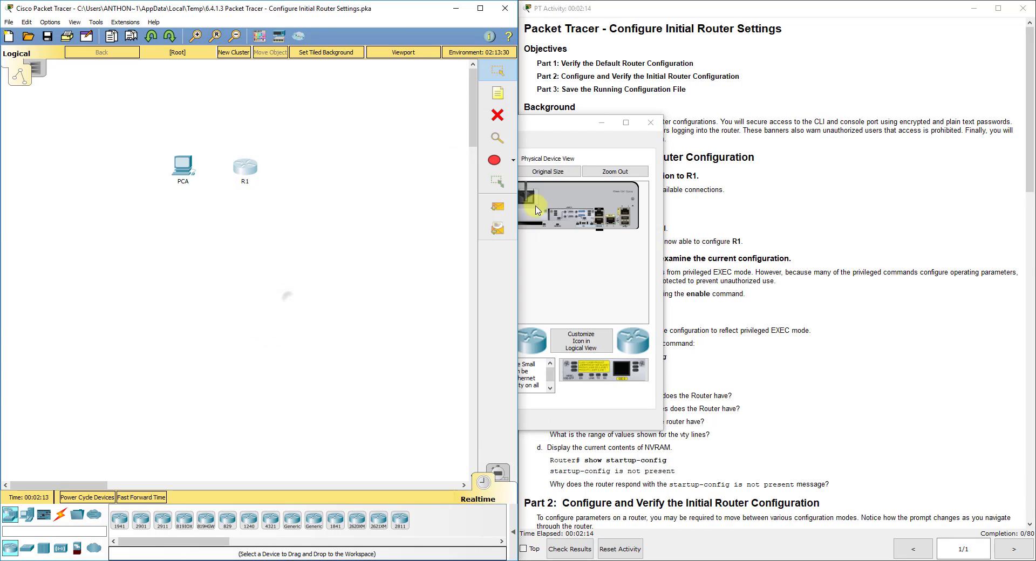
click(651, 122)
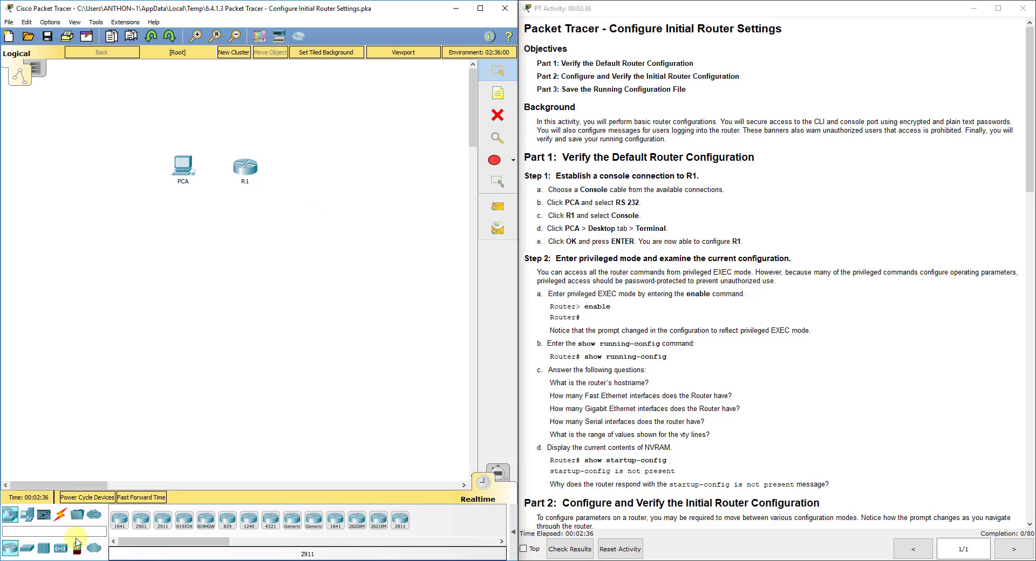
- Run a console cable from PCA's RS 232 port to R1's Console port
click(58, 517)
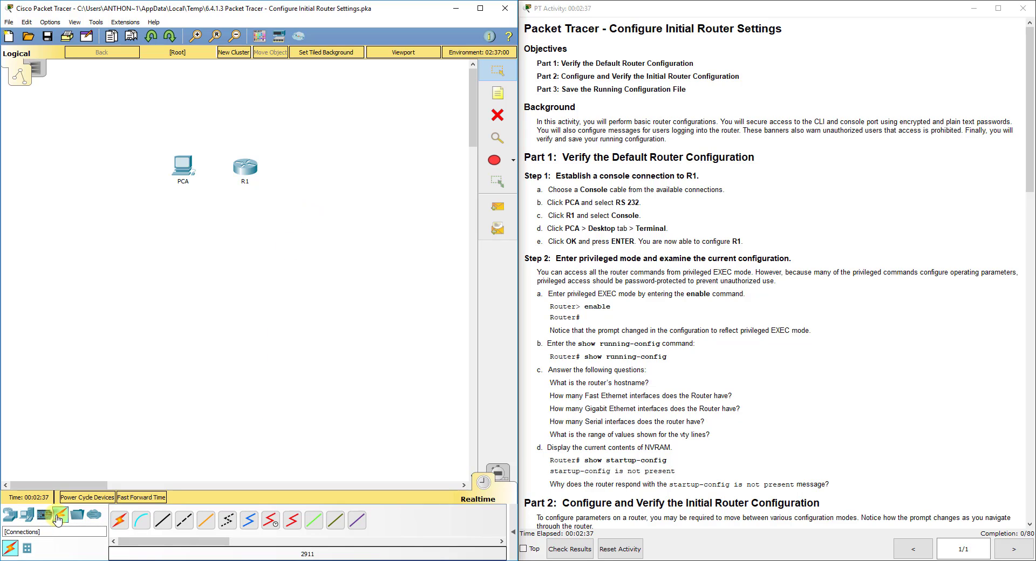
click(141, 524)
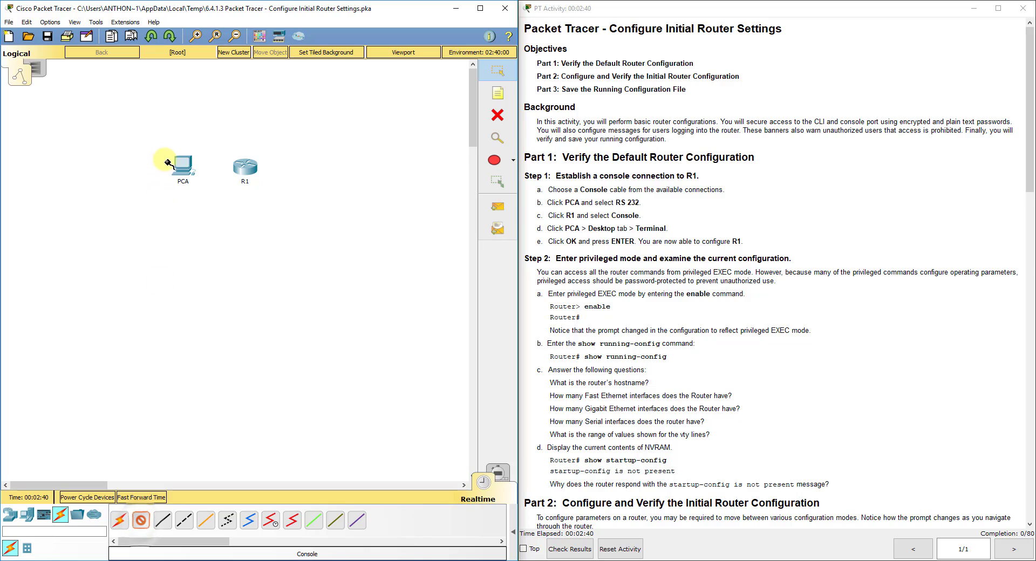
click(142, 524)
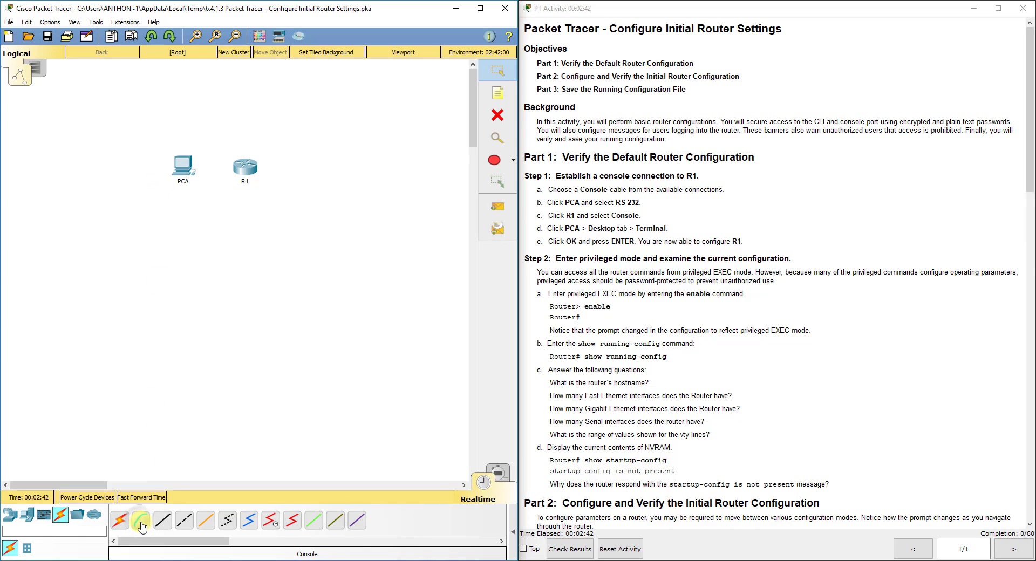
click(141, 523)
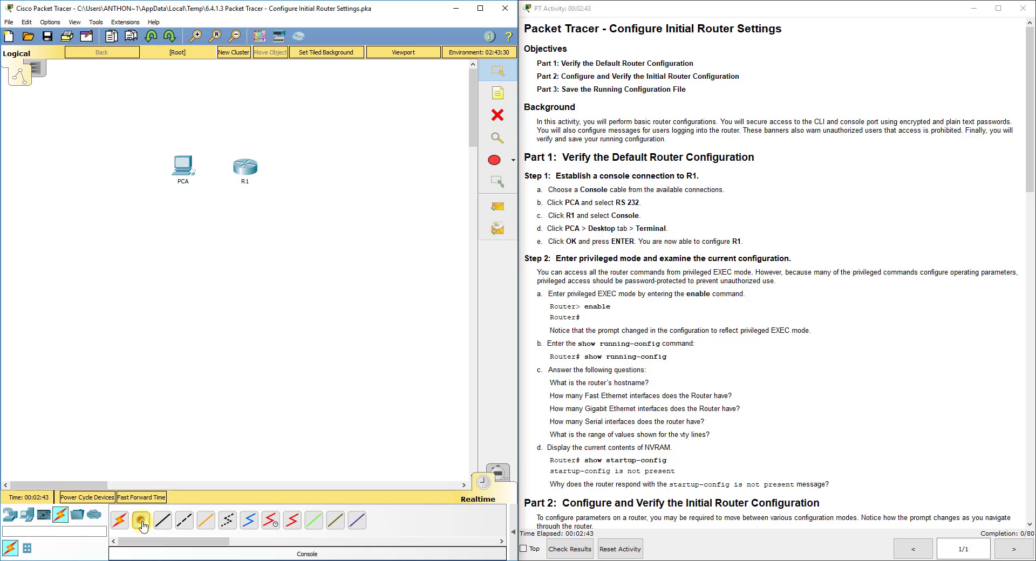
click(183, 164)
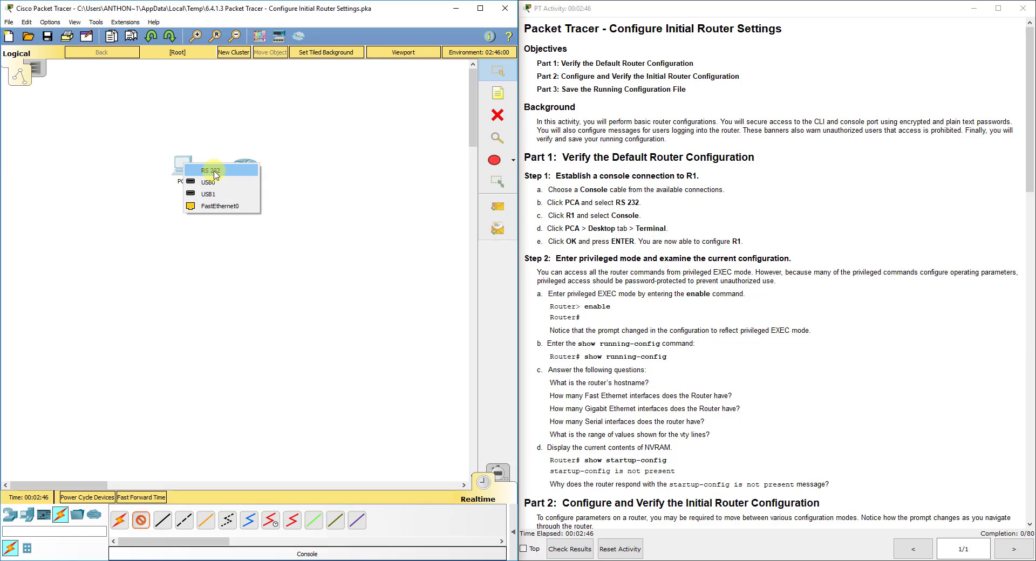
click(214, 171)
click(244, 165)
click(269, 173)
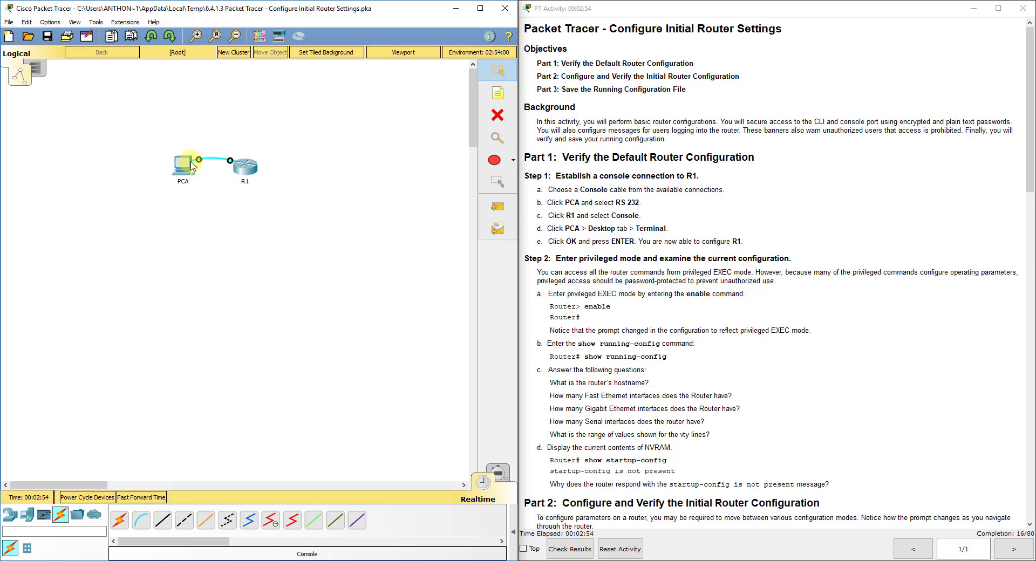
mouse_move(187, 168)
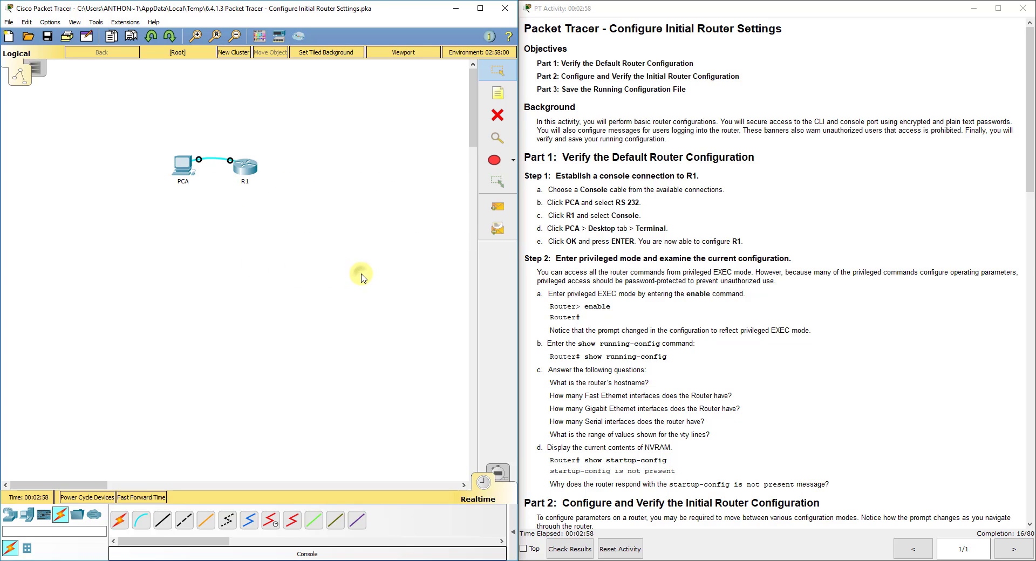
- Open PCA's device window, move it to the left, and show its Desktop applications
click(183, 168)
drag(475, 79, 249, 74)
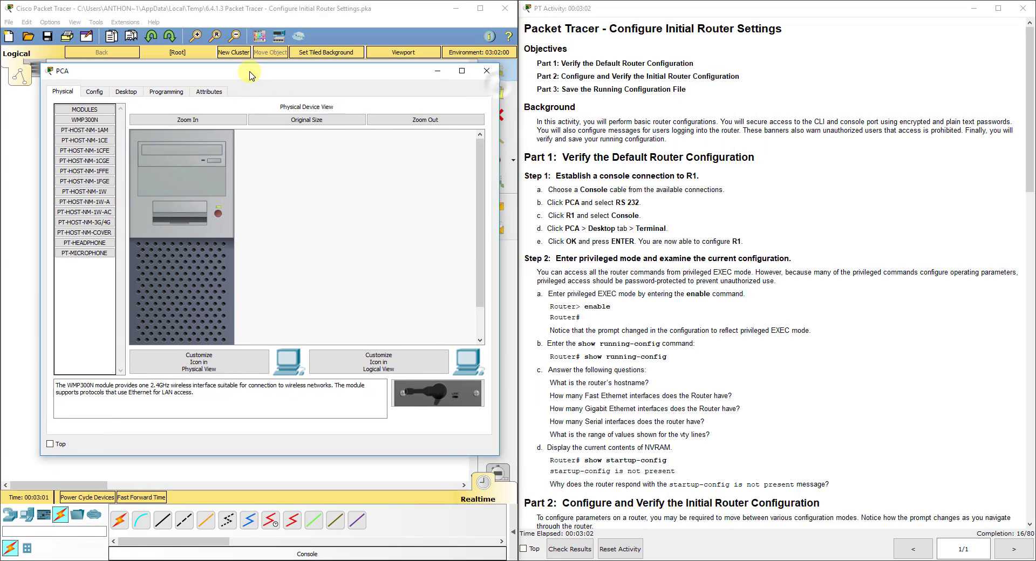
click(486, 71)
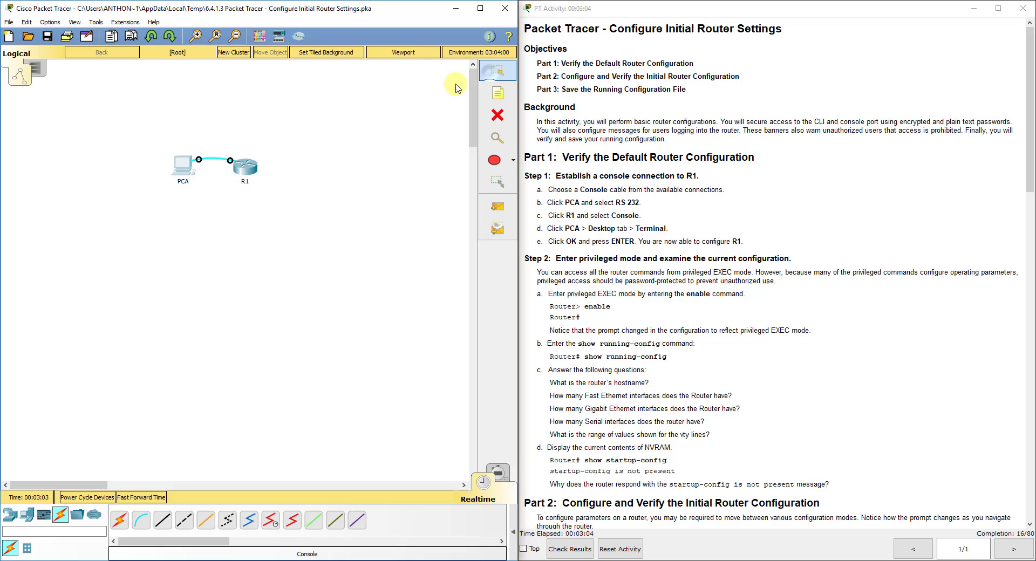
click(244, 167)
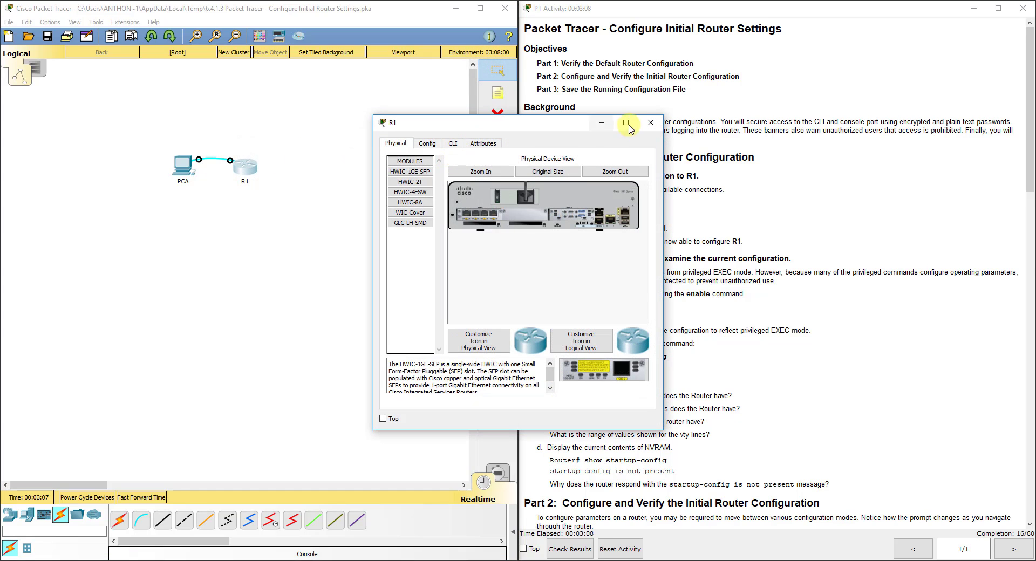
click(651, 122)
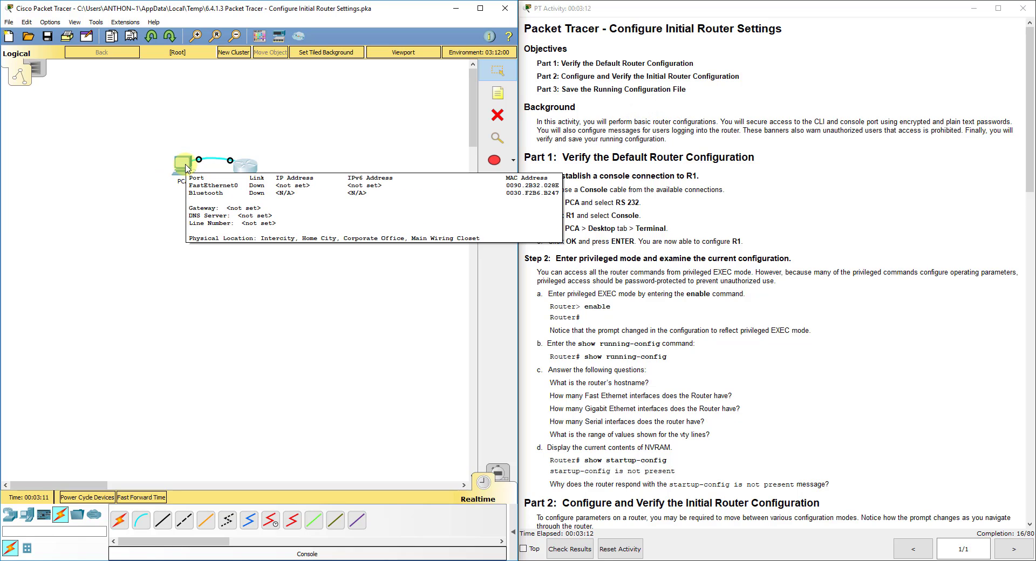
click(186, 169)
drag(477, 85, 246, 81)
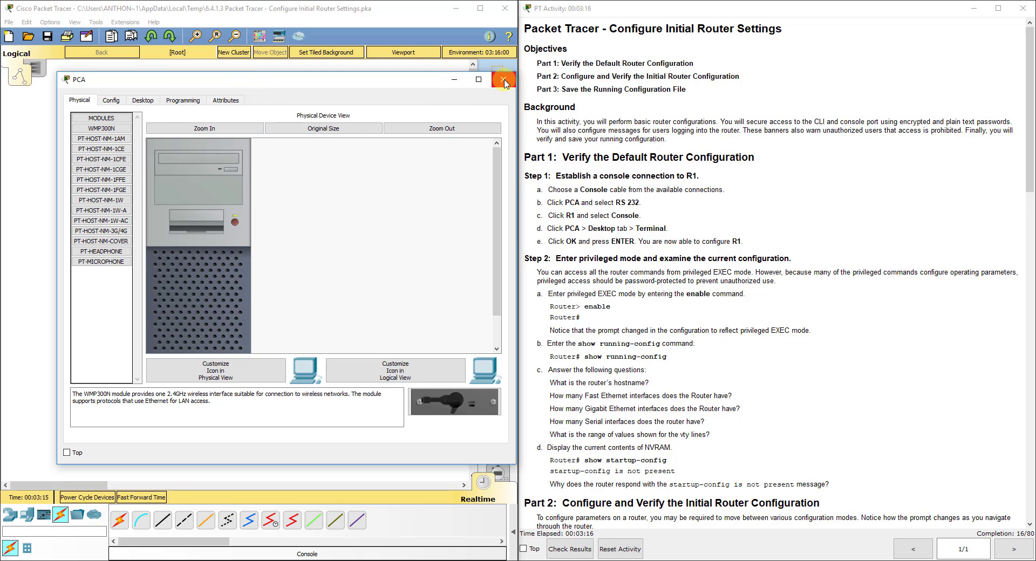
click(143, 100)
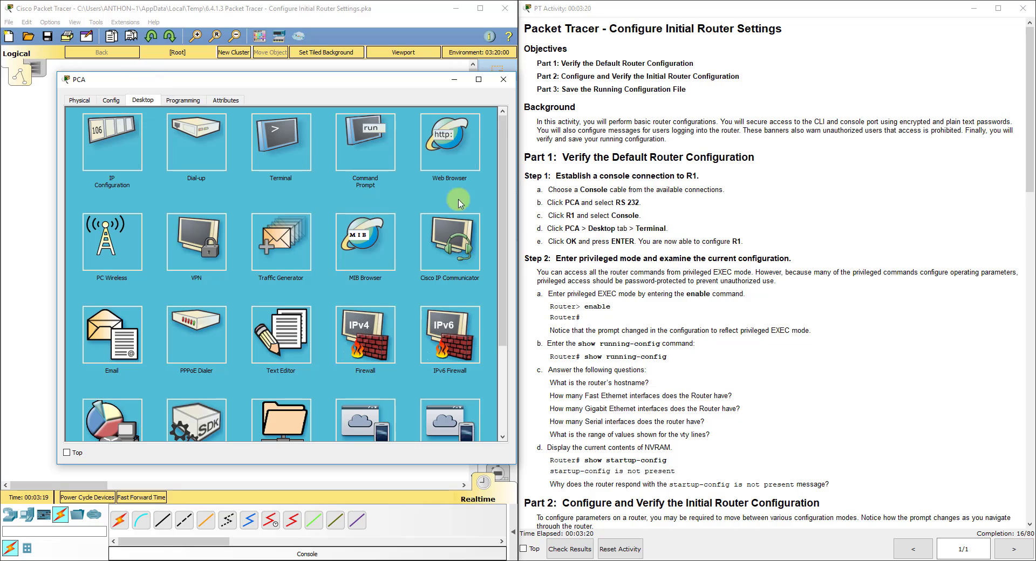
- Start PCA's Terminal with default settings and run enable to reach R1's Router# prompt
click(279, 147)
click(474, 219)
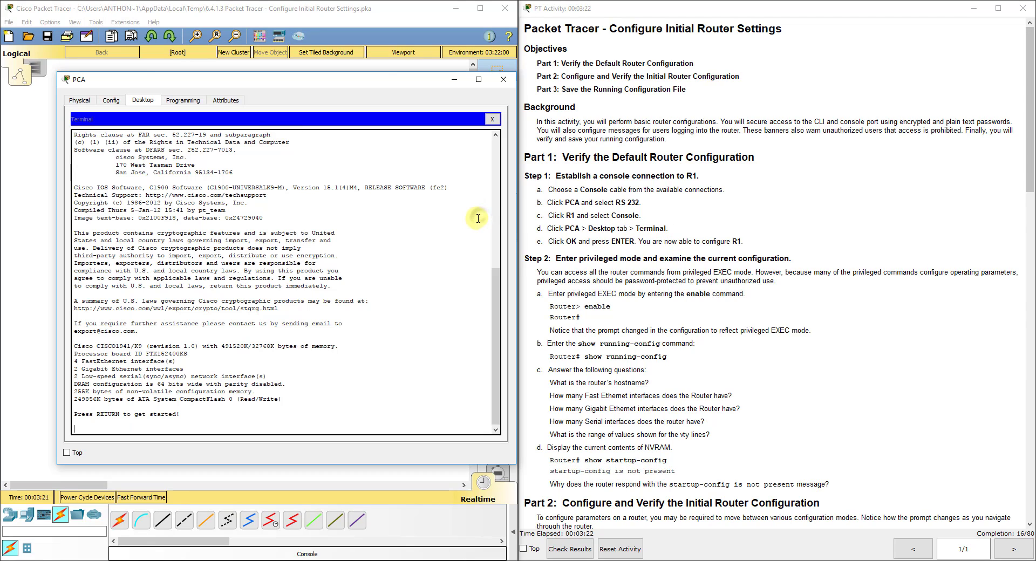
key(Return)
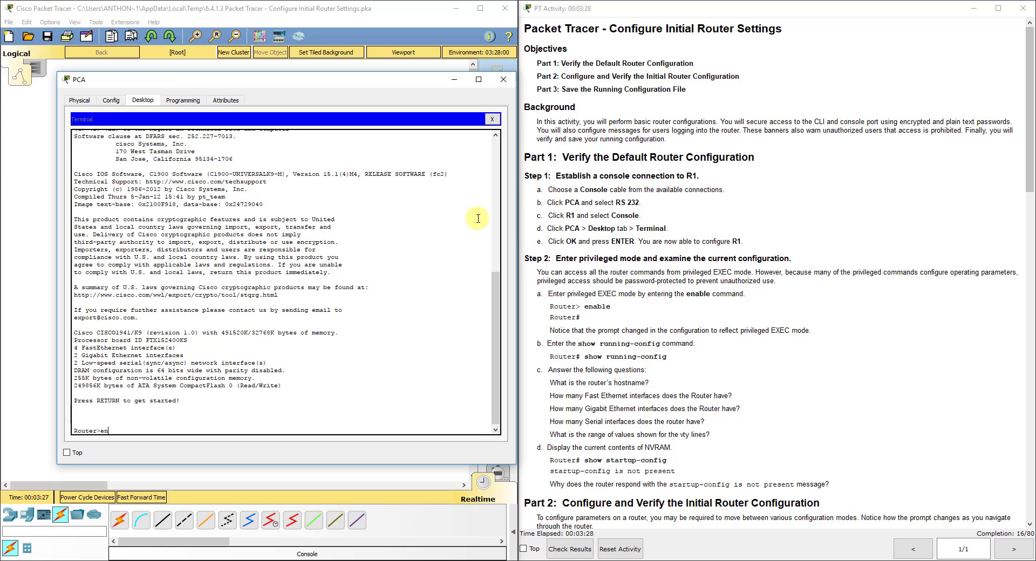
text(en)
key(Return)
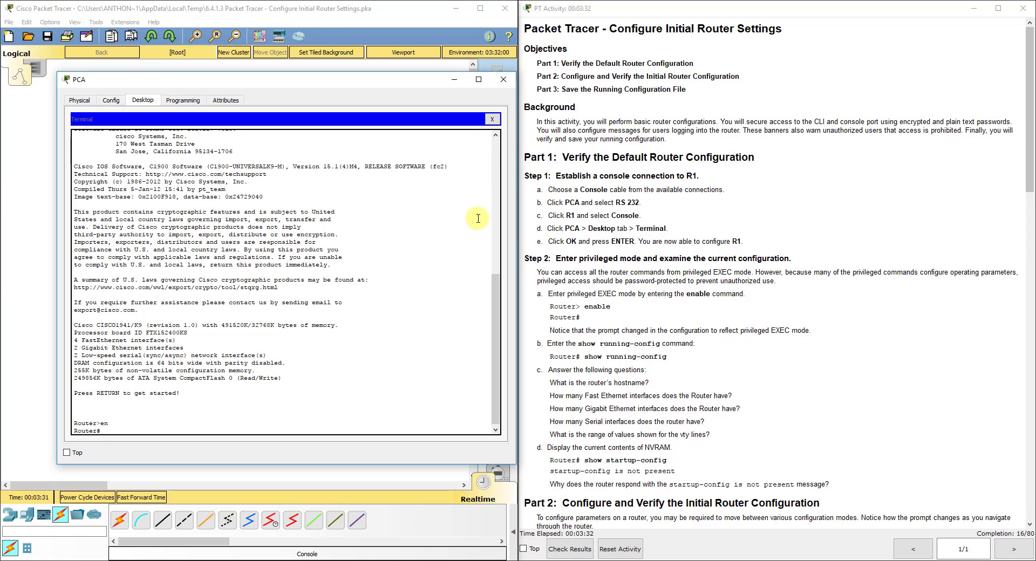
scroll(669, 377, down, 3)
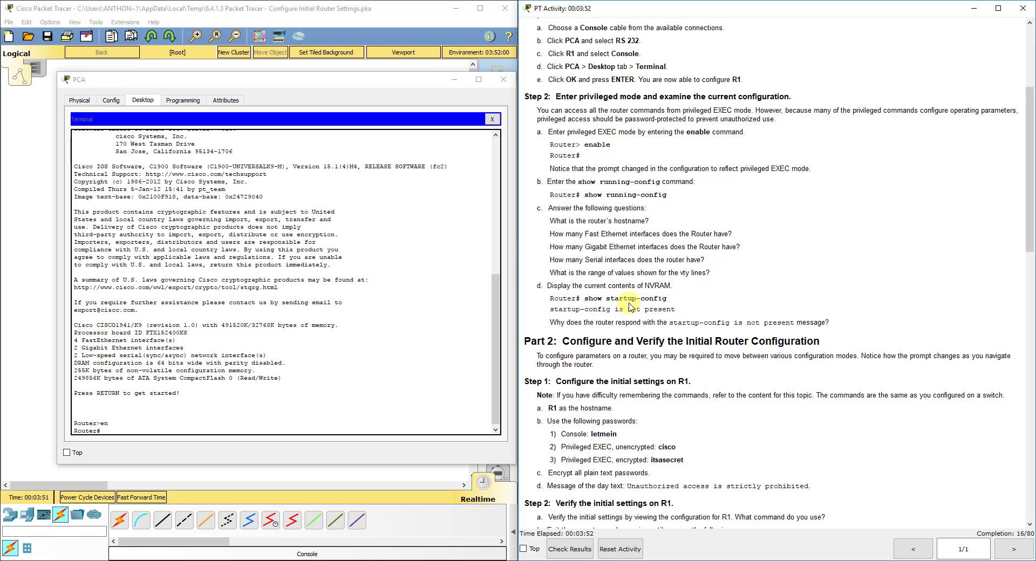
- Enter global configuration mode and set the router hostname to R1
scroll(628, 305, down, 7)
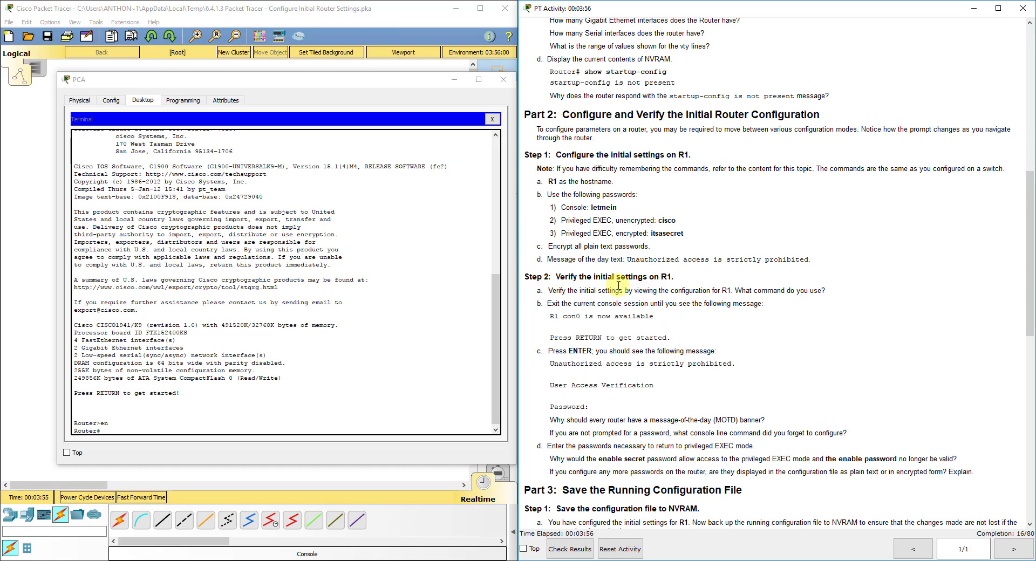
click(148, 431)
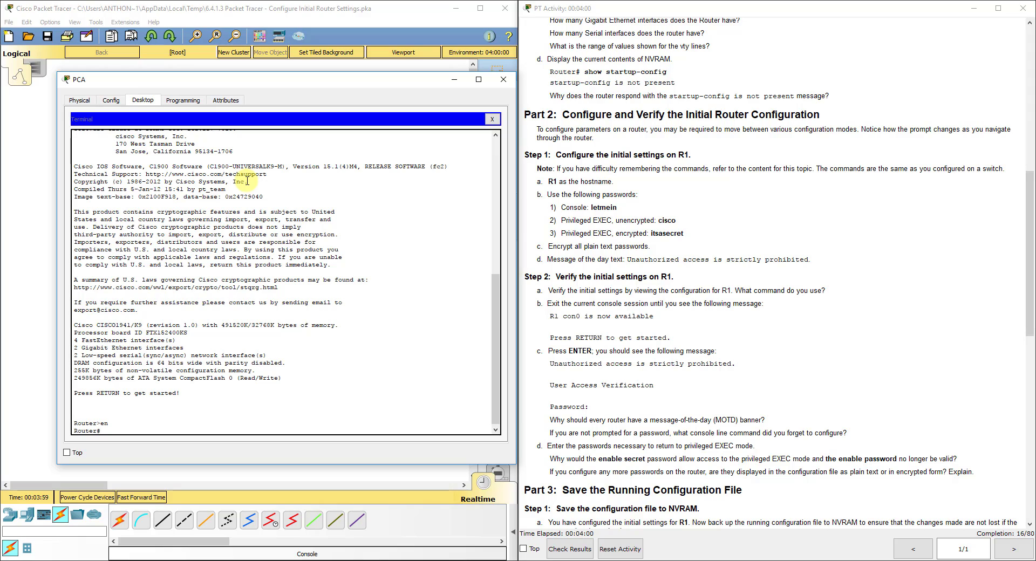
text(config t)
key(Return)
text(hostname R1)
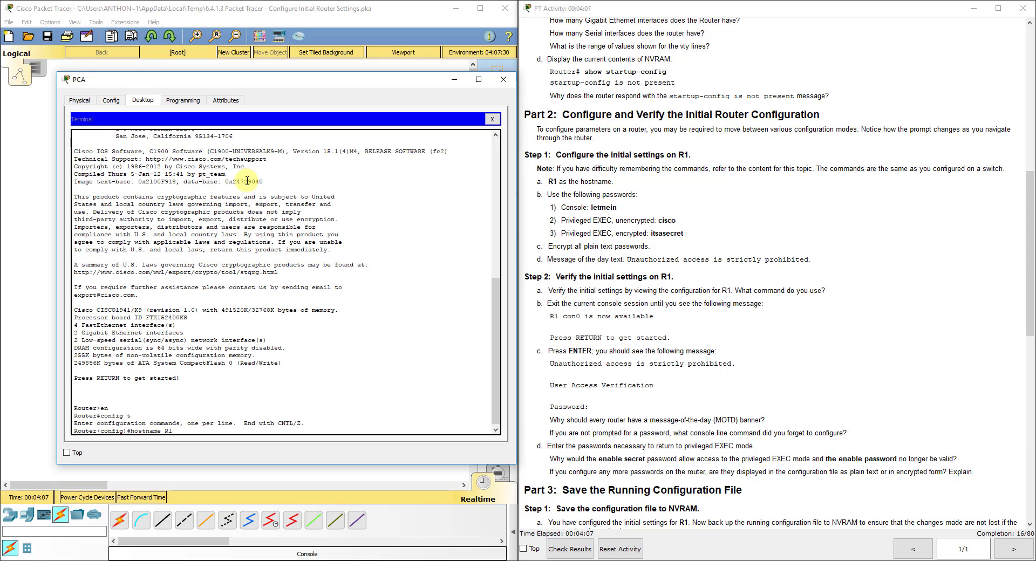
key(Return)
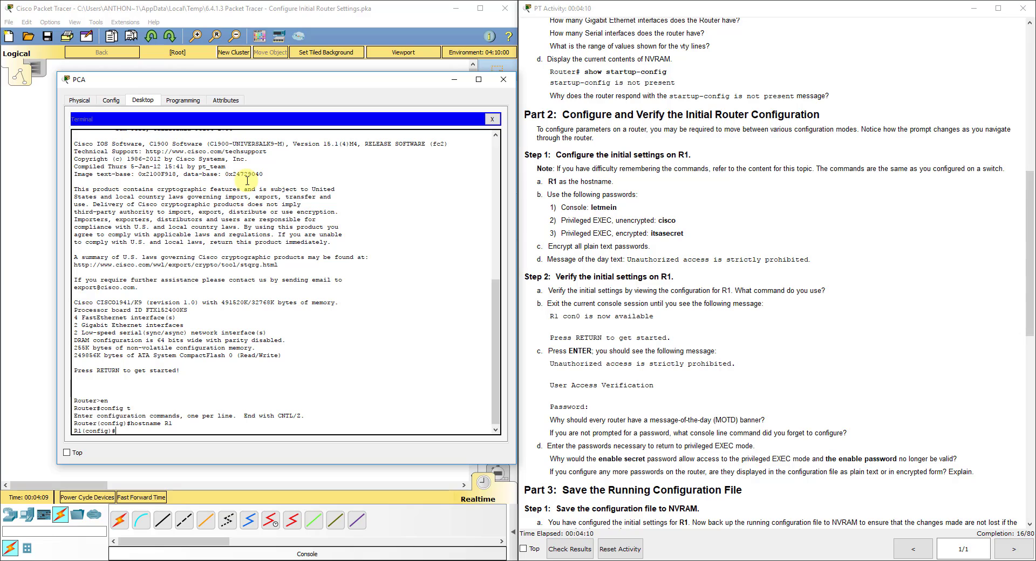
- Give console line 0 a password, require login, and exit the line
text(line con)
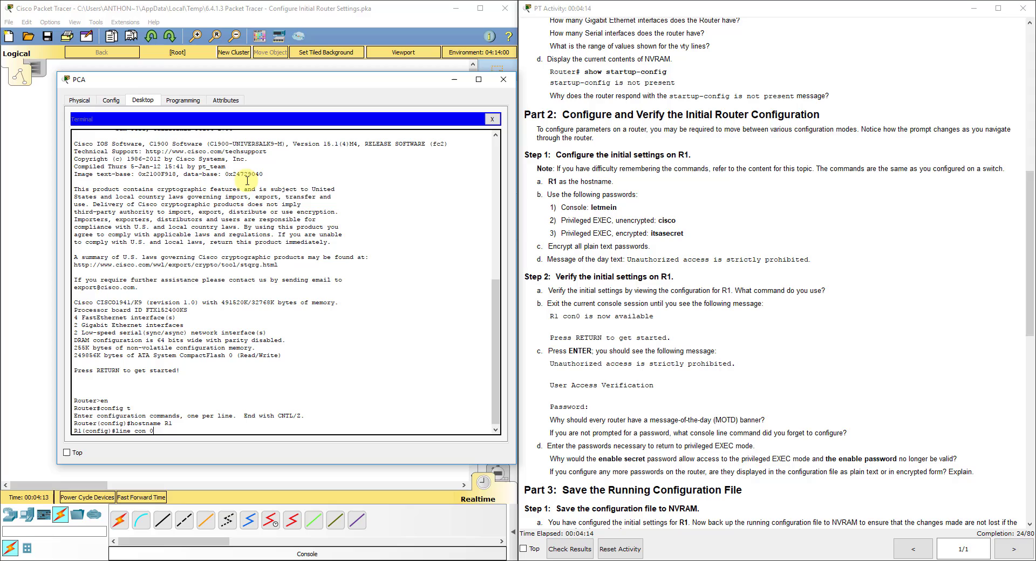
text( 0)
key(Return)
text(pas)
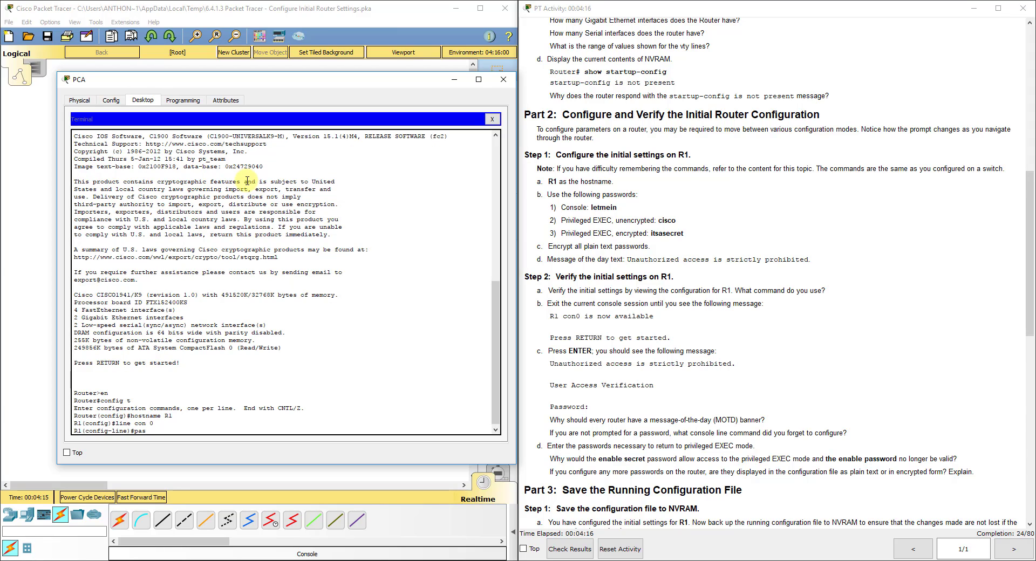
text(soword letmein)
key(Return)
text(login)
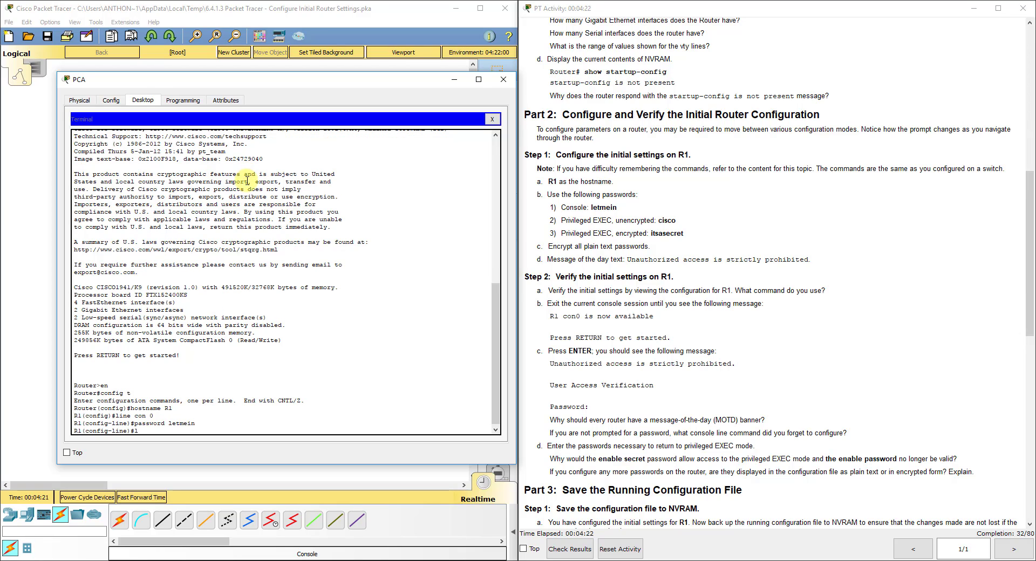
key(Return)
text(exit)
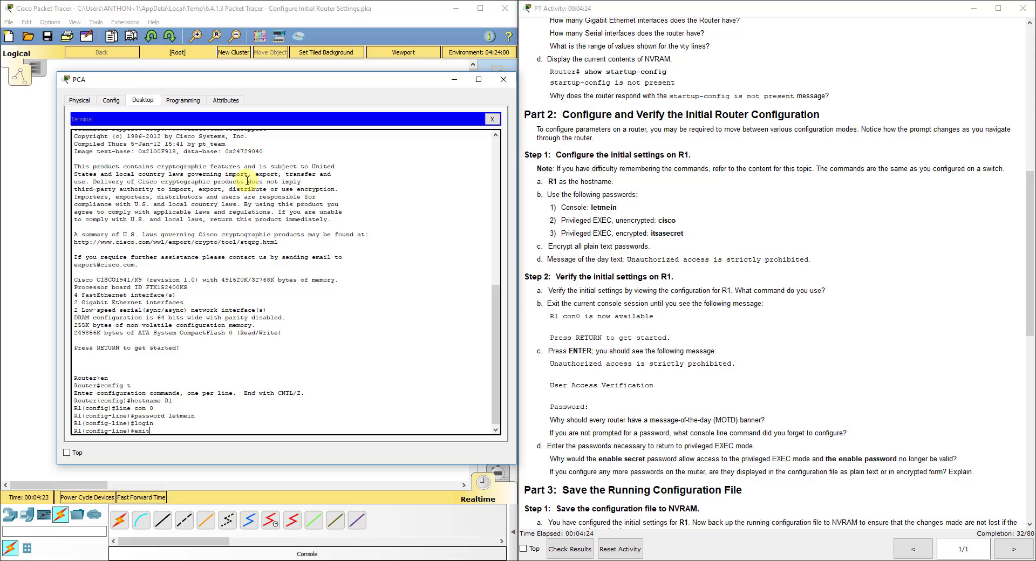
key(Return)
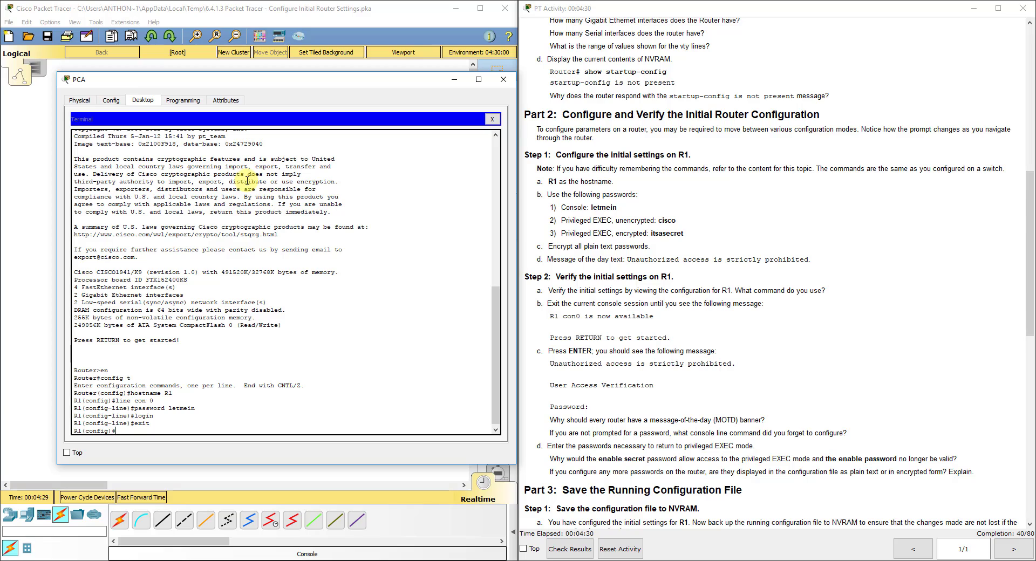
- Set R1's plain enable password and its encrypted enable secret
text(enable password cisc)
text(o)
key(Return)
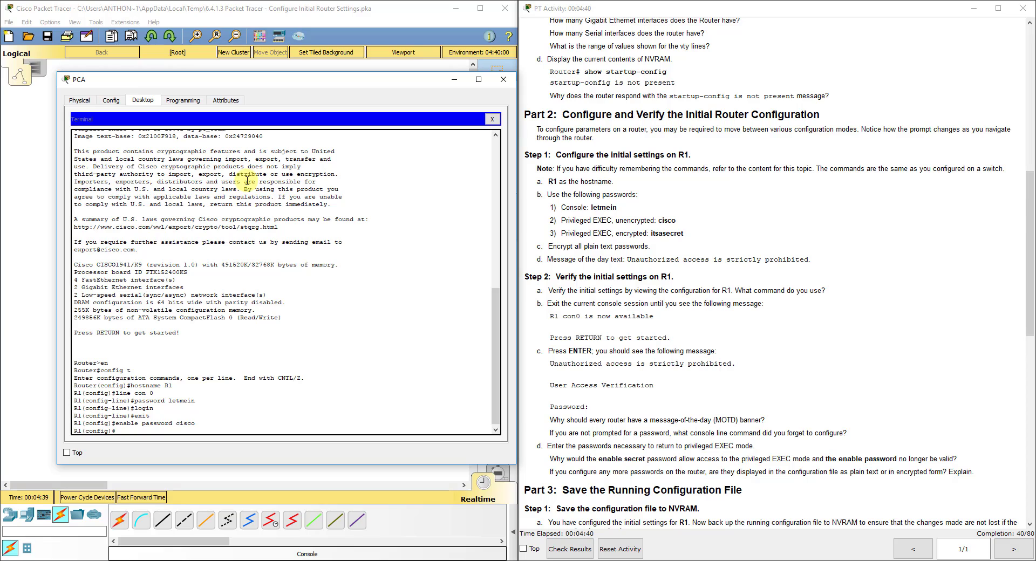
text(nable secret itsase)
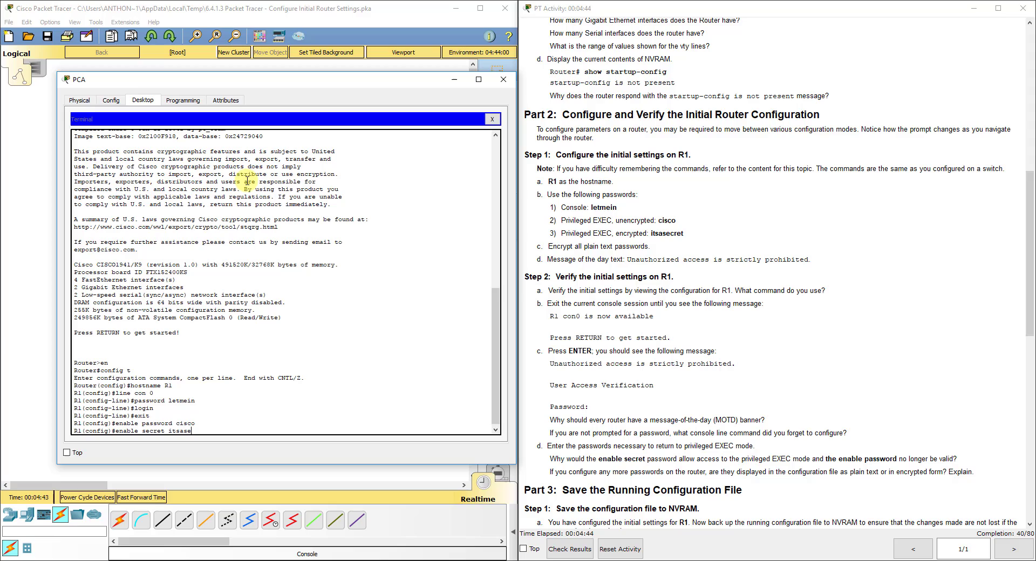
text(cret)
key(Return)
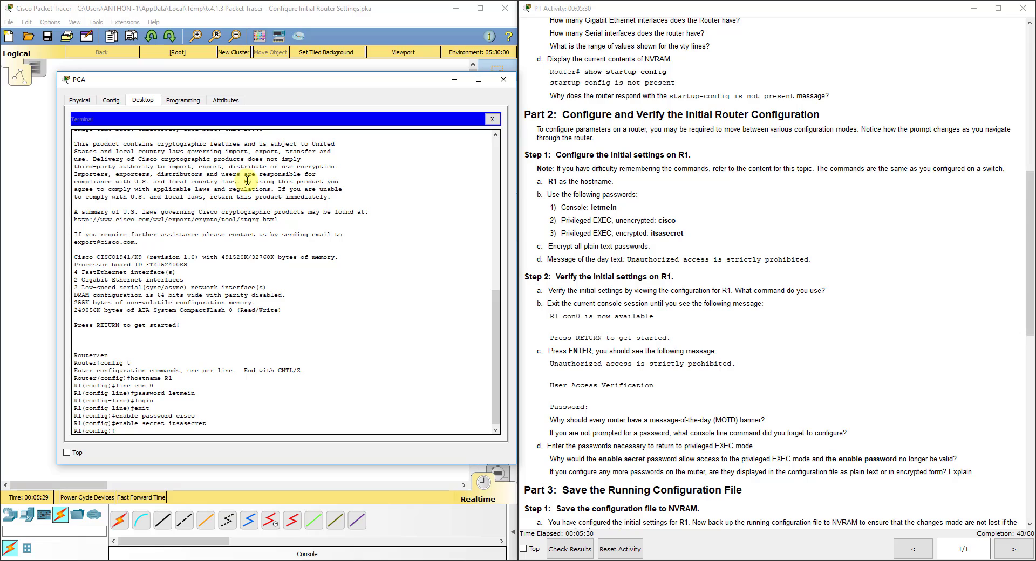
- Enable service password-encryption, set MOTD banner 'Unauthorized access is strictly prohibited.', and end
text(er0)
text(vice)
text( pa)
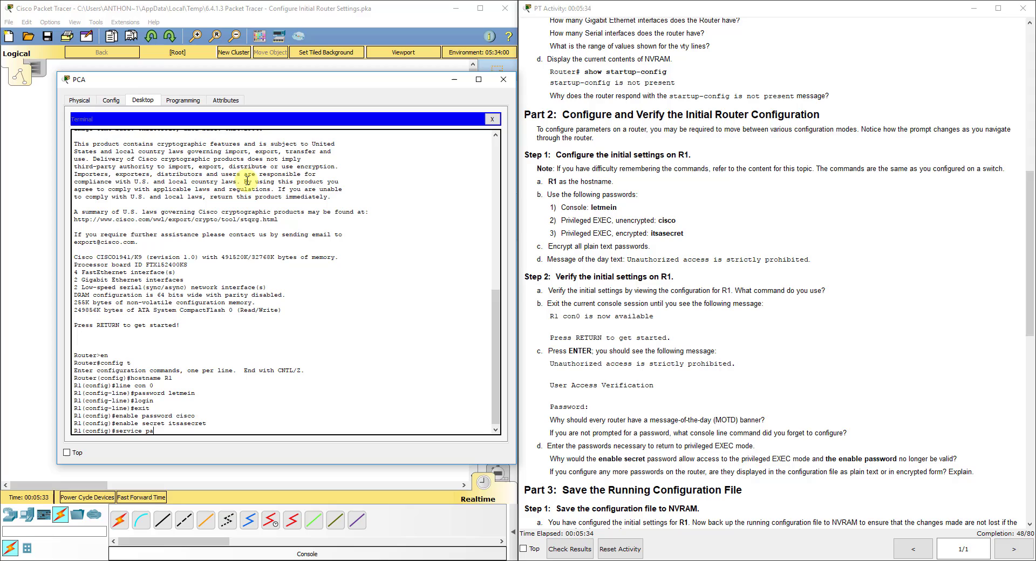
text(ssword-encryption)
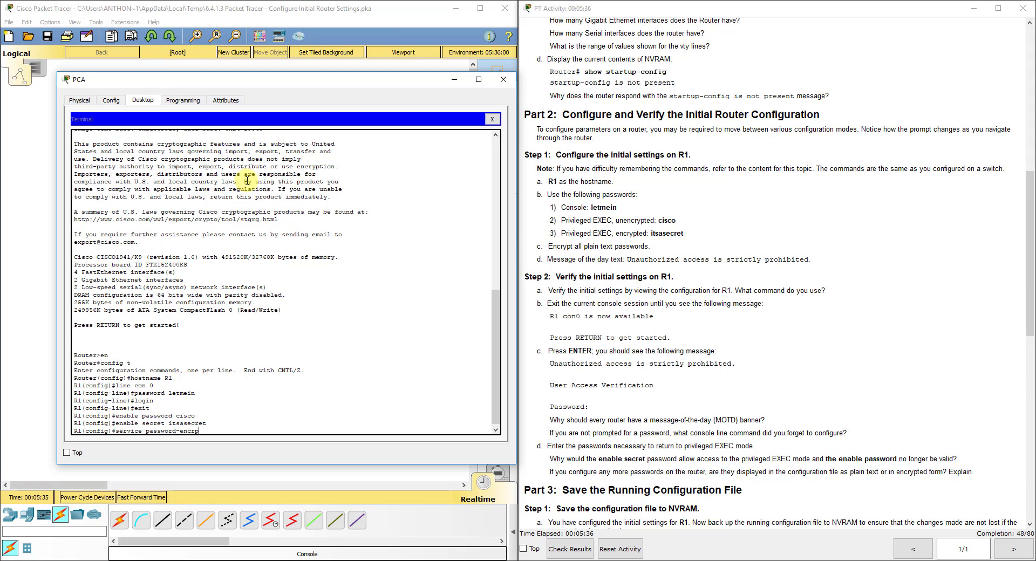
key(Return)
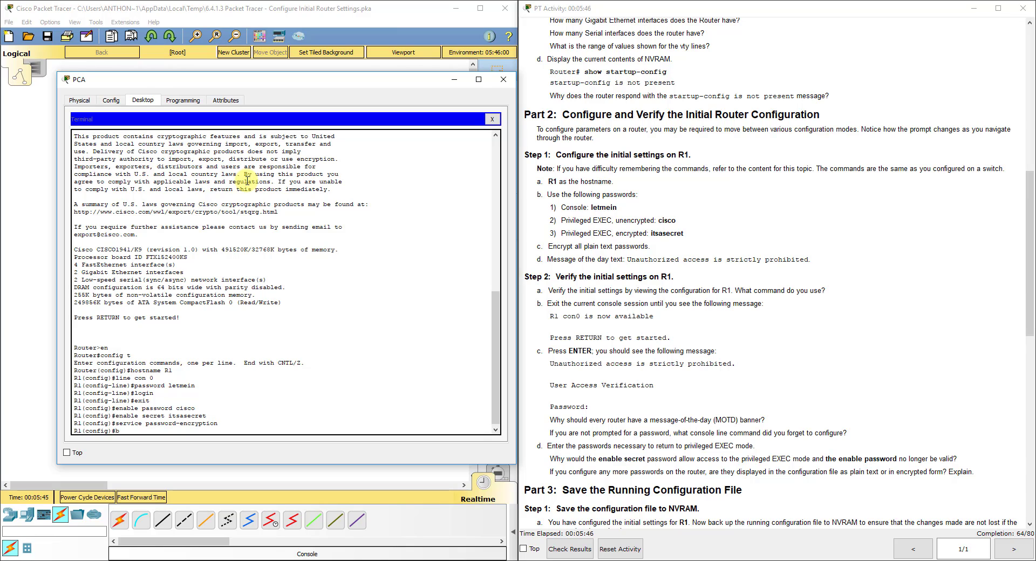
text(anner motd "Unauthorized access is )
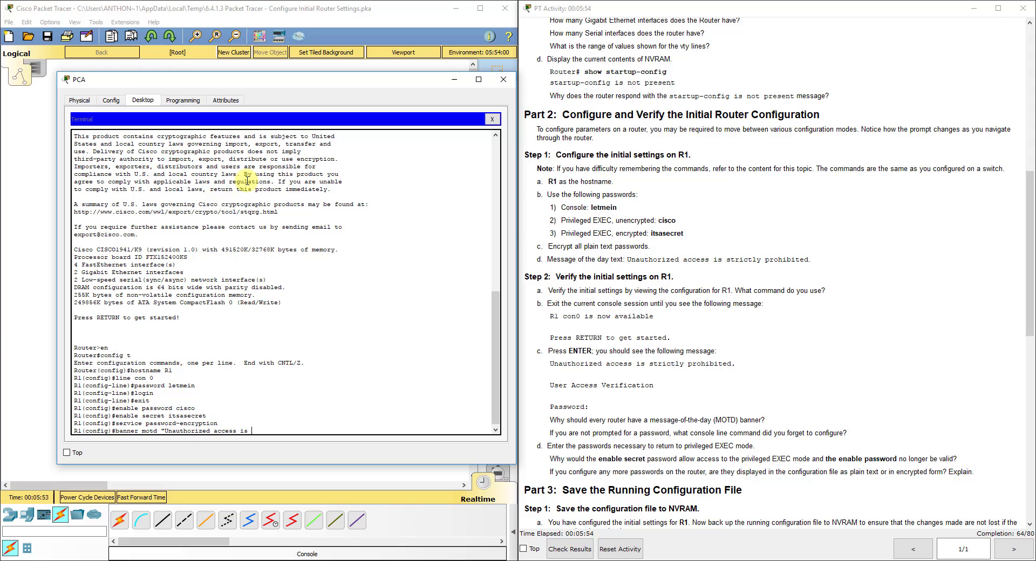
text(strictly )
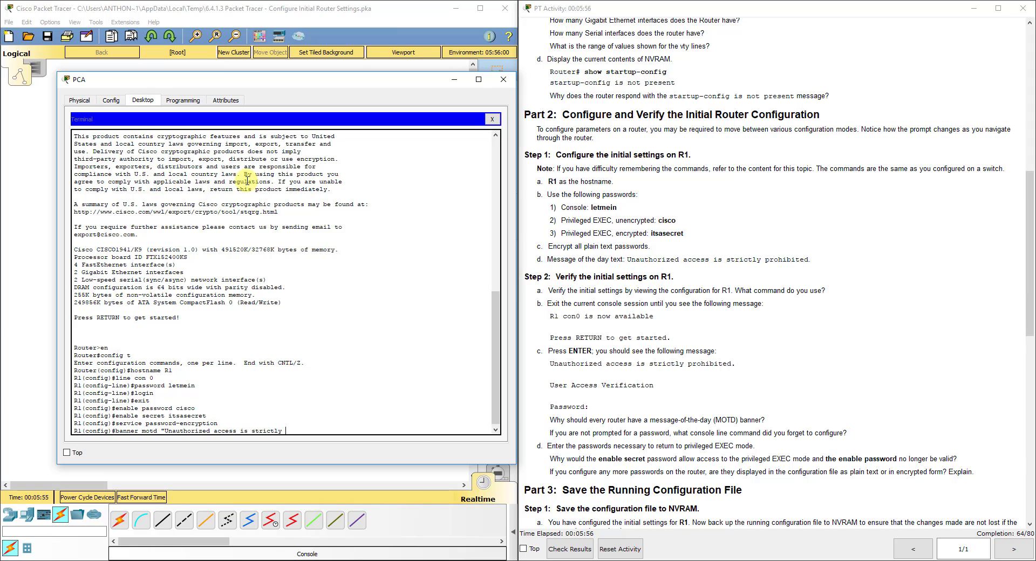
text(prohibited.")
key(Return)
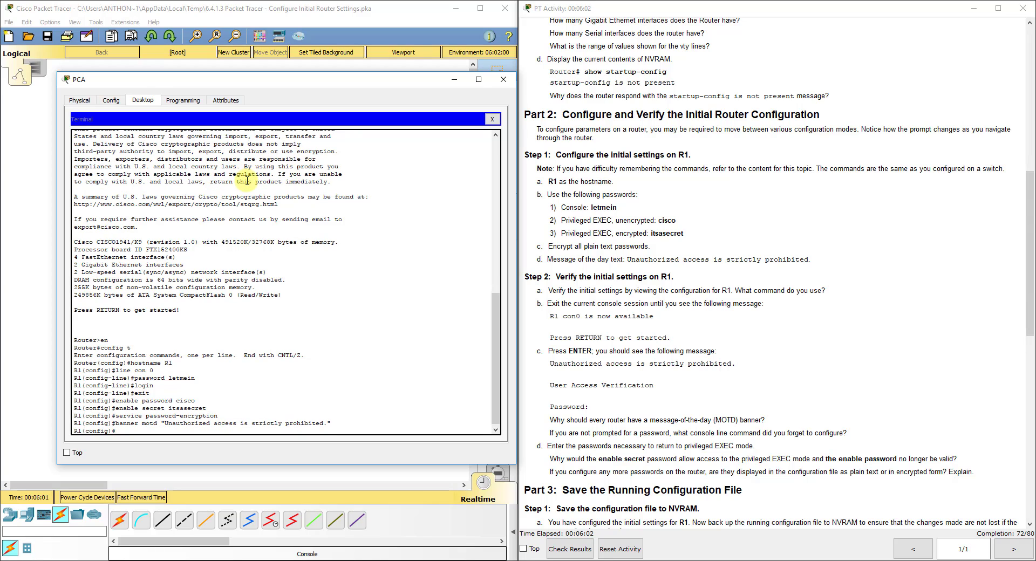
text(end)
key(Return)
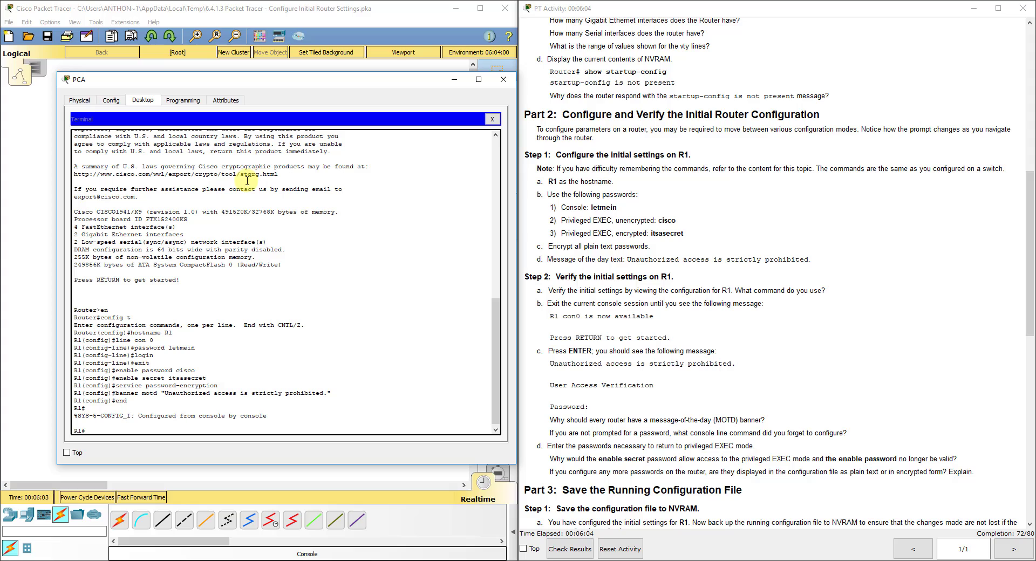
- Log out, log back in with the console password, and enter privileged mode
text(exit)
key(Return)
key(Return)
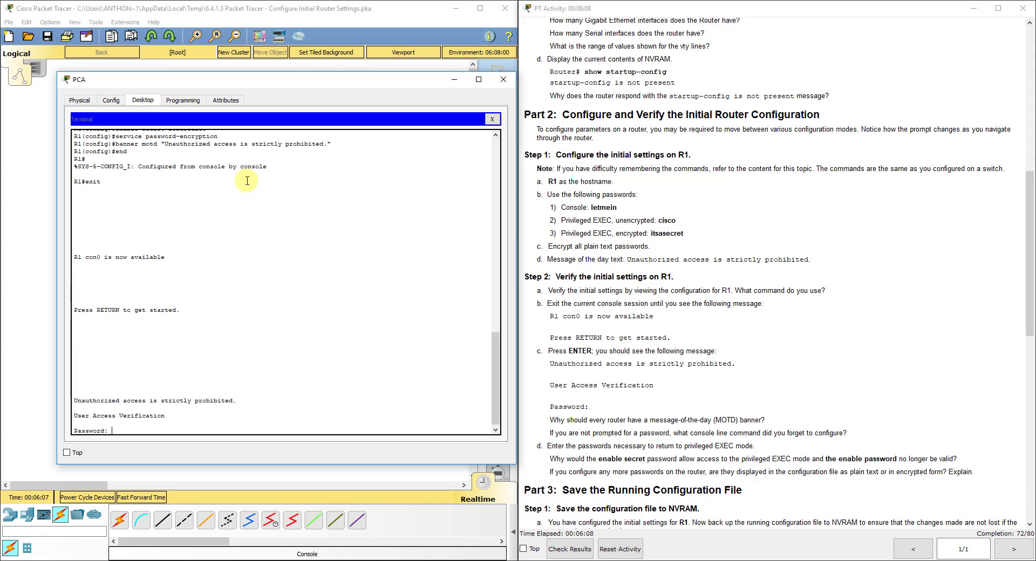
text(letmein)
key(Return)
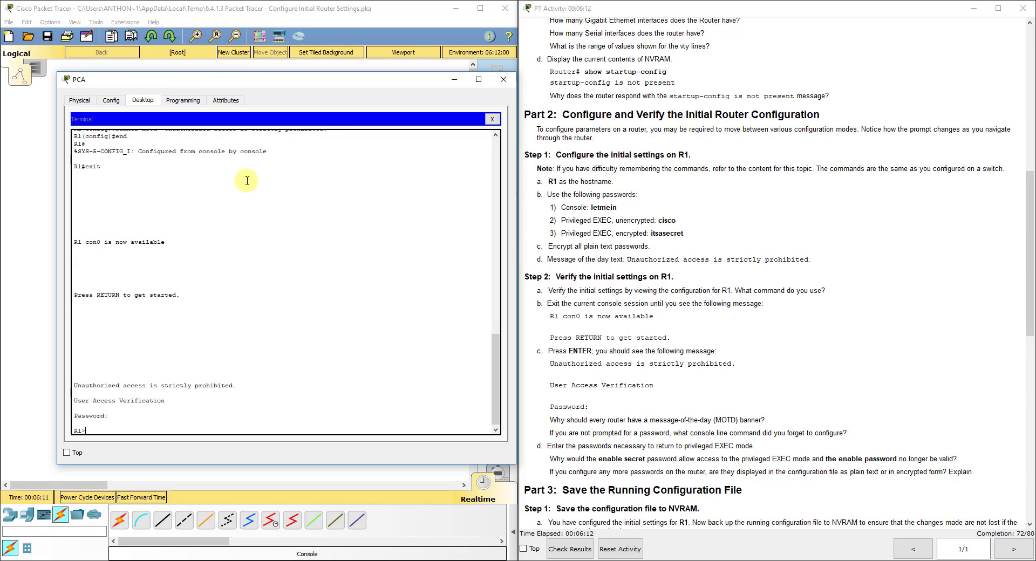
text(en)
key(Return)
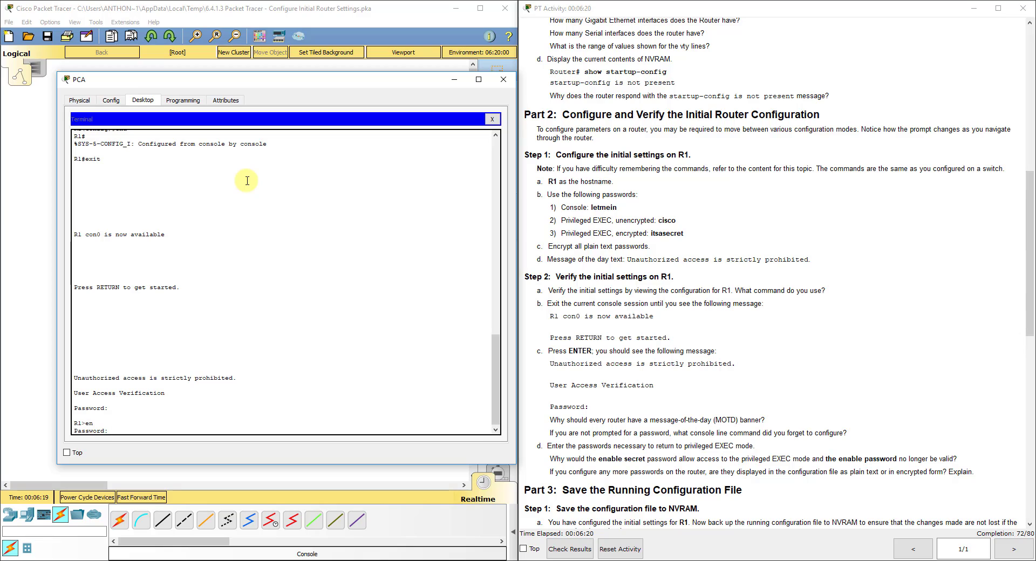
key(Return)
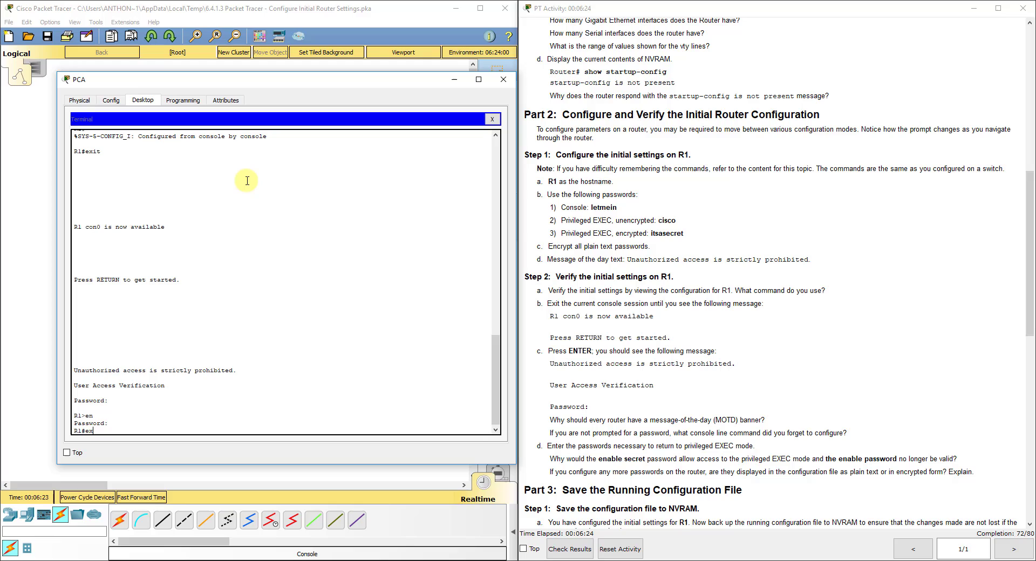
- Log out and in again, then reach privileged mode using the enable secret
text(exit)
key(Return)
key(Return)
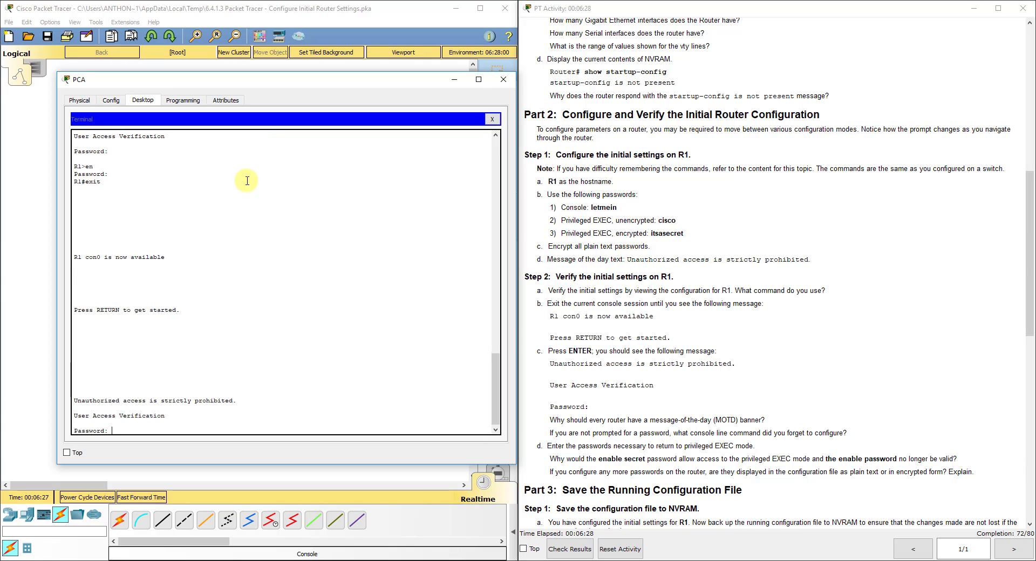
text(letmein)
key(Return)
text(en)
key(Return)
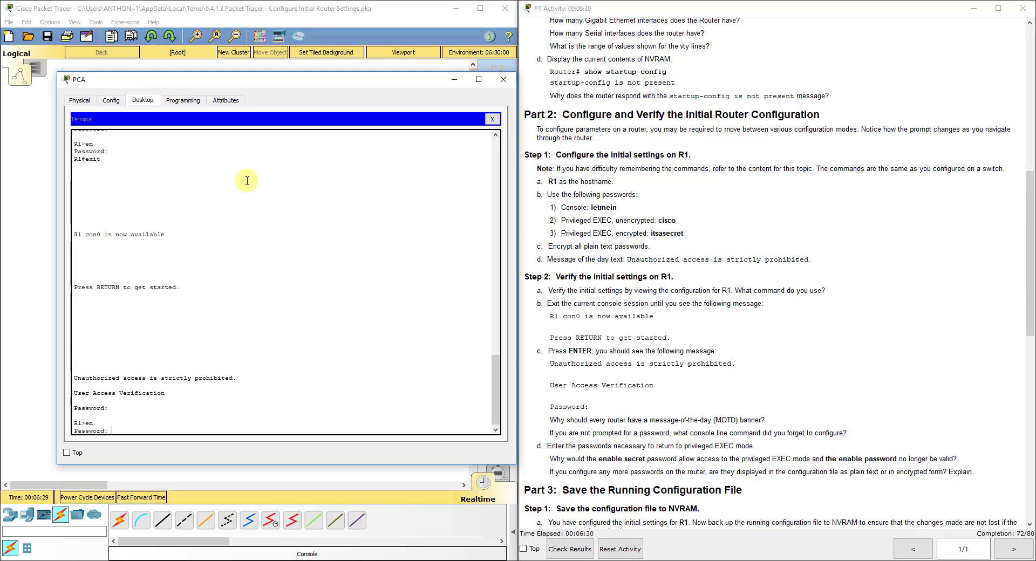
key(Return)
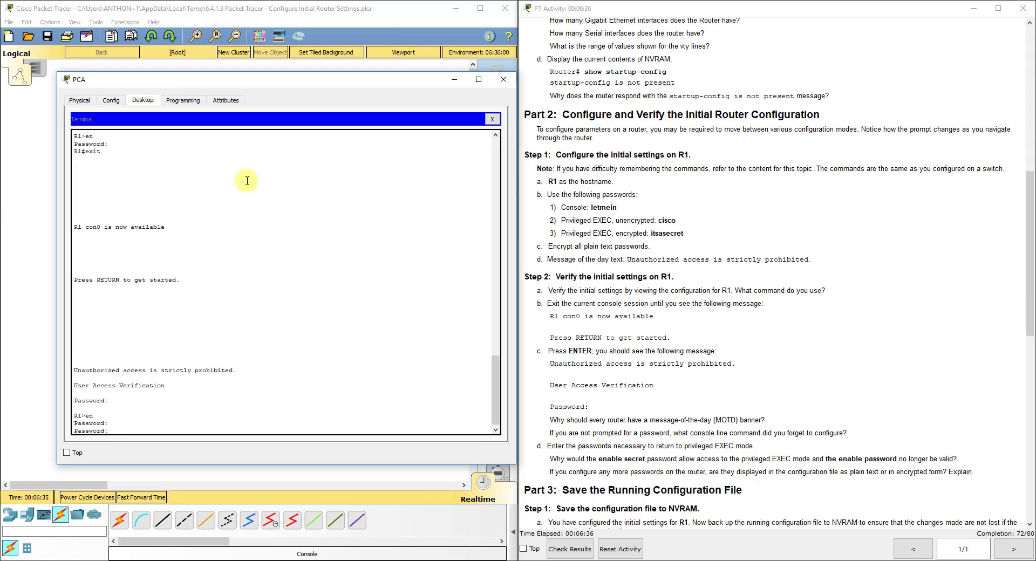
text(itsasecret)
key(Return)
text(conf)
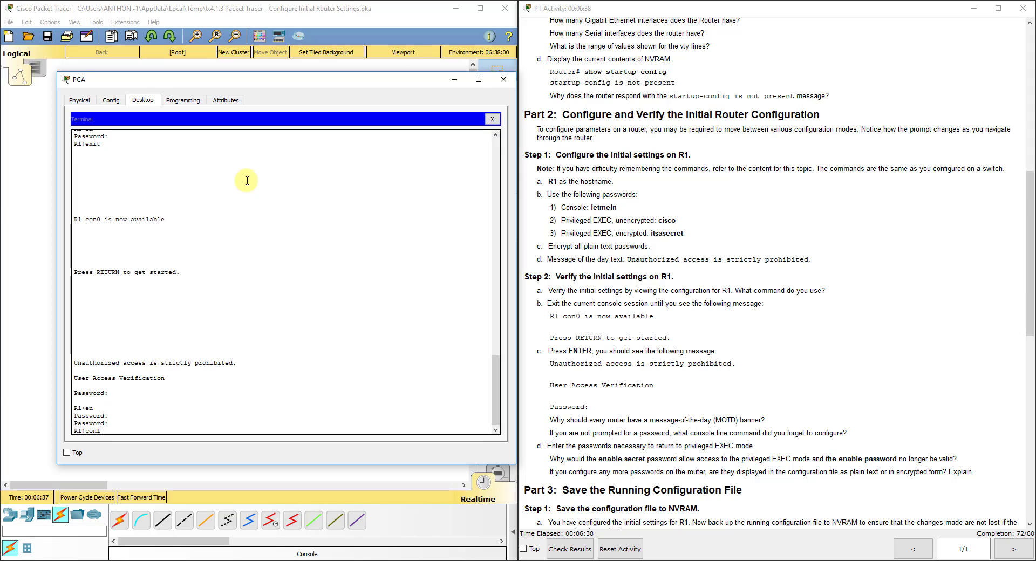
text(ig)
key(BackSpace)
key(BackSpace)
key(BackSpace)
key(BackSpace)
key(BackSpace)
key(BackSpace)
- Page through R1's running configuration with show run, noting the encrypted enable password
text(show ru)
key(Return)
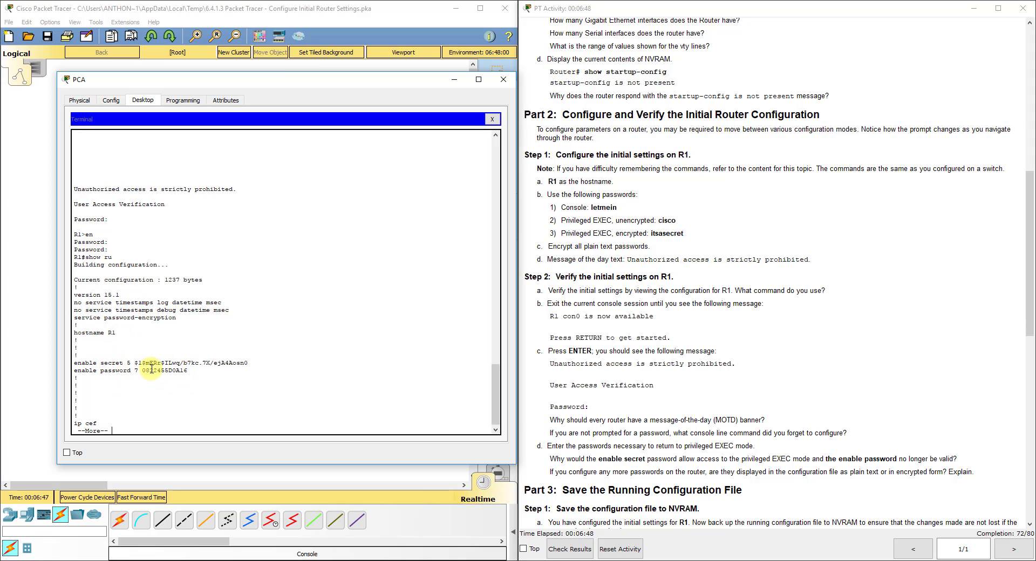
drag(142, 370, 189, 372)
key(space)
key(space)
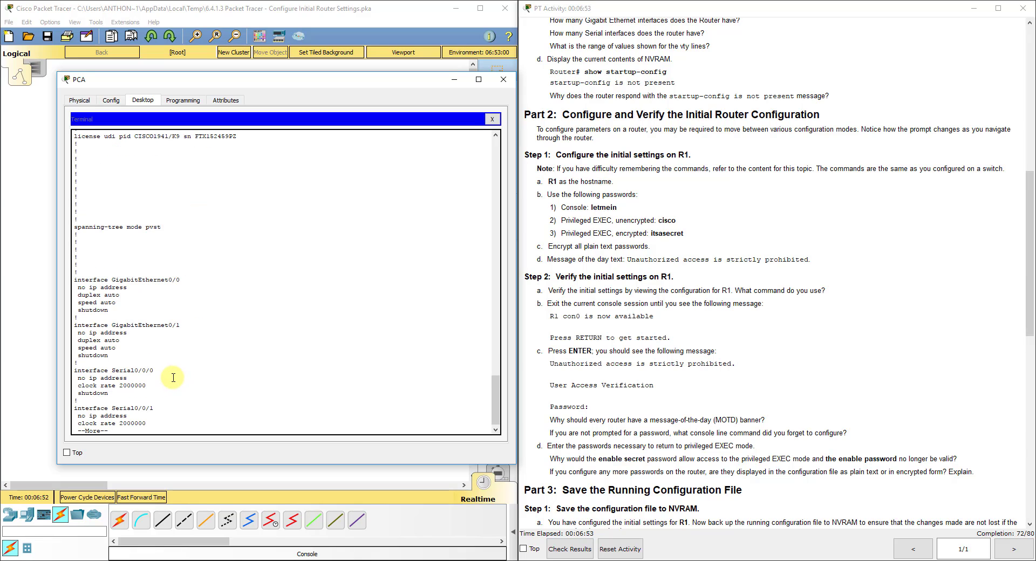
key(space)
key(space)
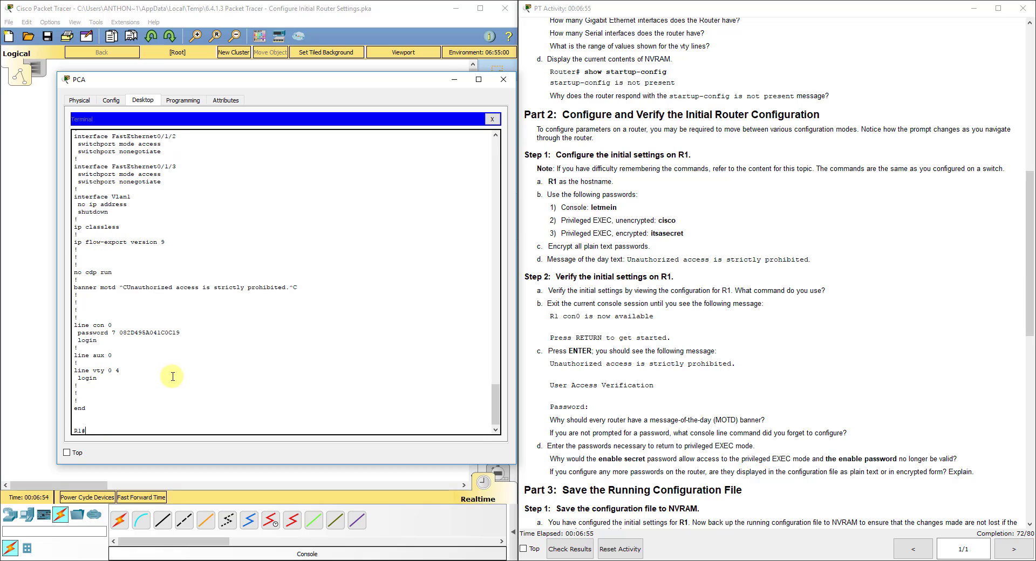
- Scroll the activity instructions down to the Part 3 save steps
click(674, 384)
scroll(673, 384, down, 8)
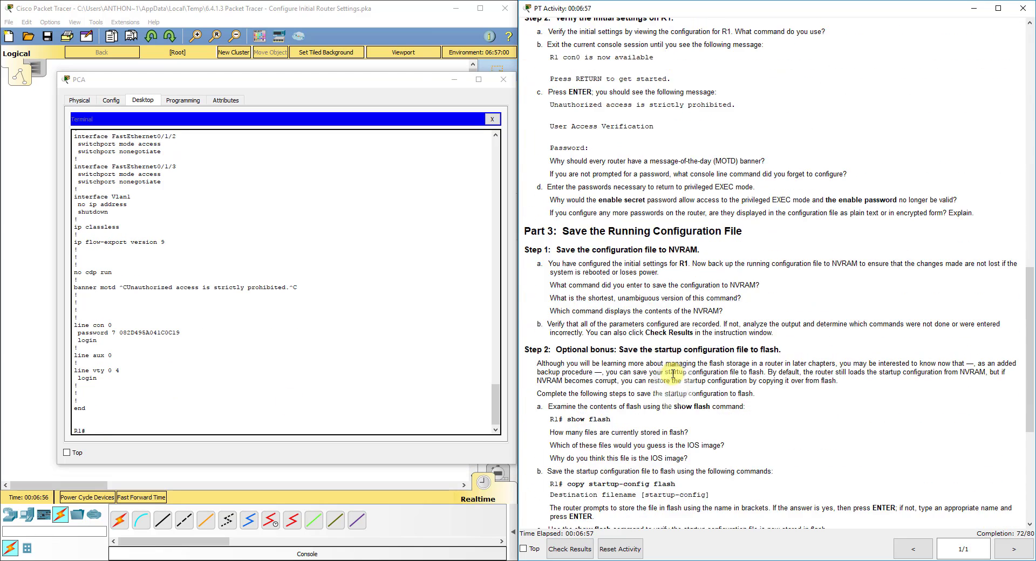
scroll(673, 374, down, 3)
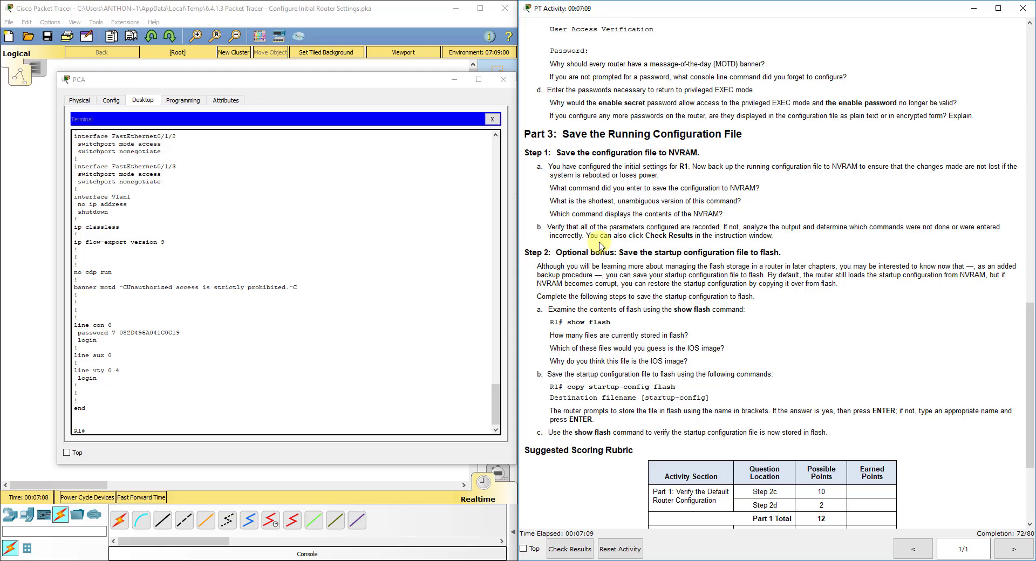
- Save R1's running configuration to NVRAM with copy run start
click(185, 429)
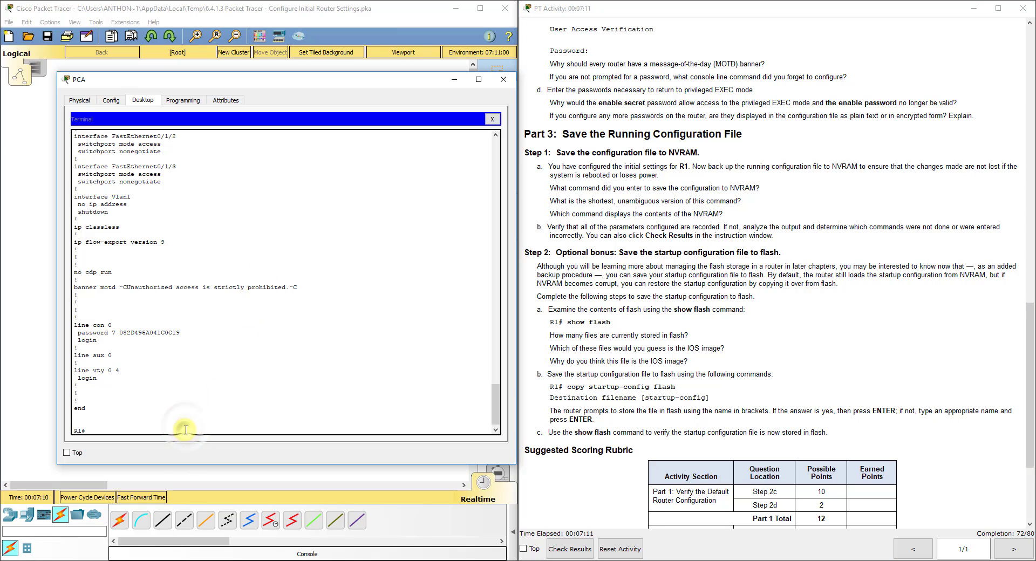
text(copy run start)
key(Return)
key(Return)
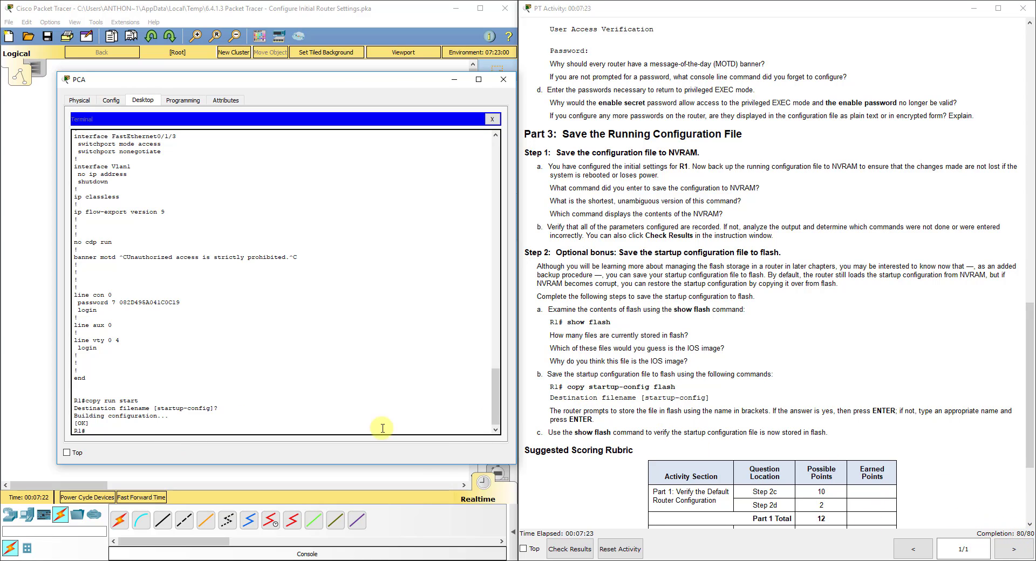
- Copy the startup configuration to flash, accepting the default filename
click(232, 426)
text(copy r)
key(BackSpace)
text(start)
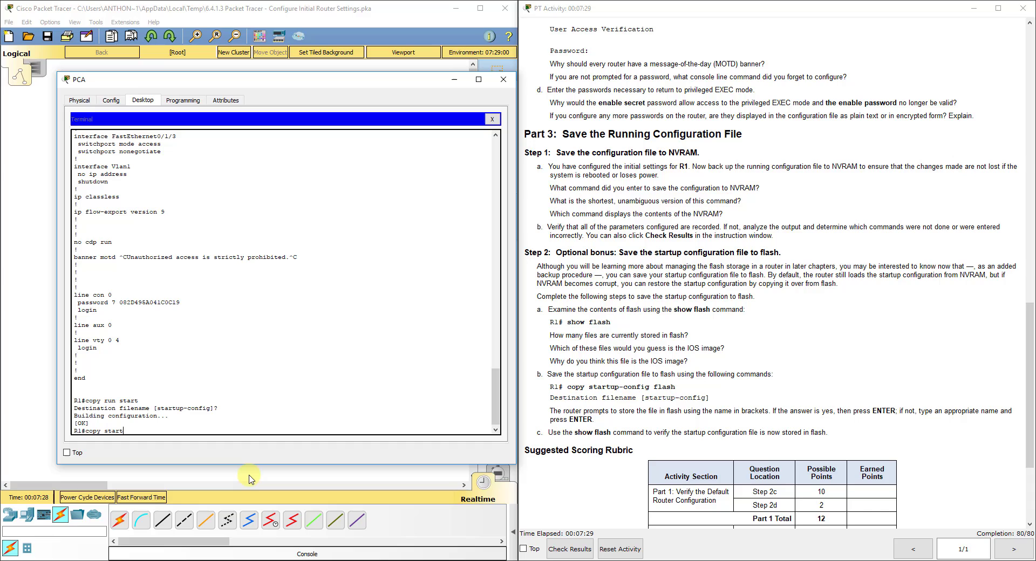
text( flash)
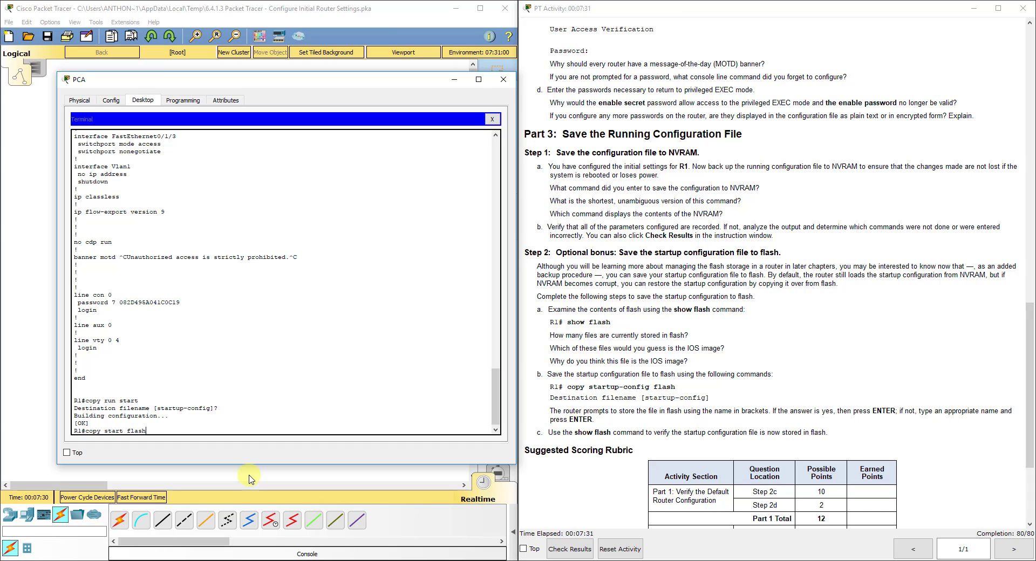
key(Return)
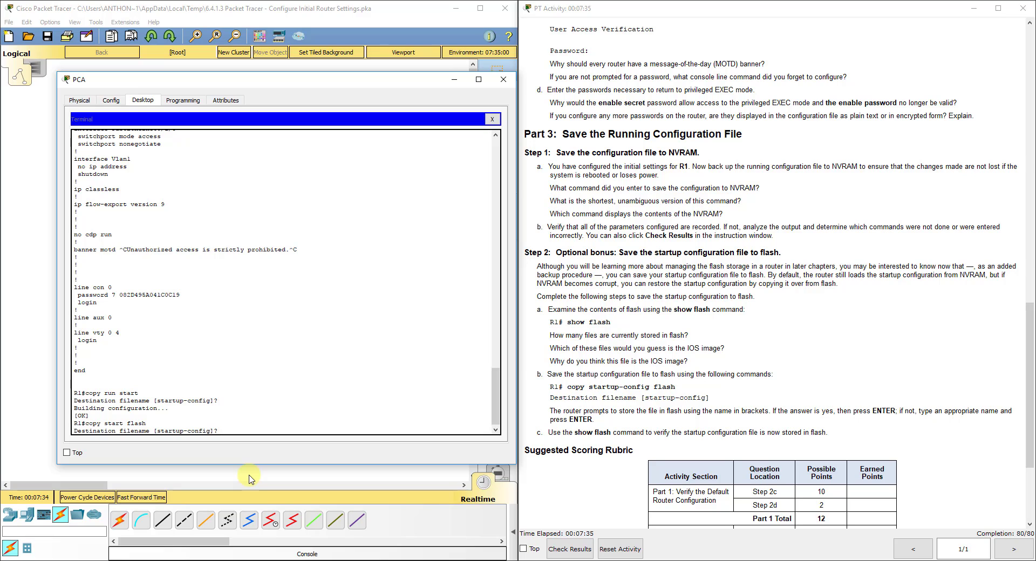
key(Return)
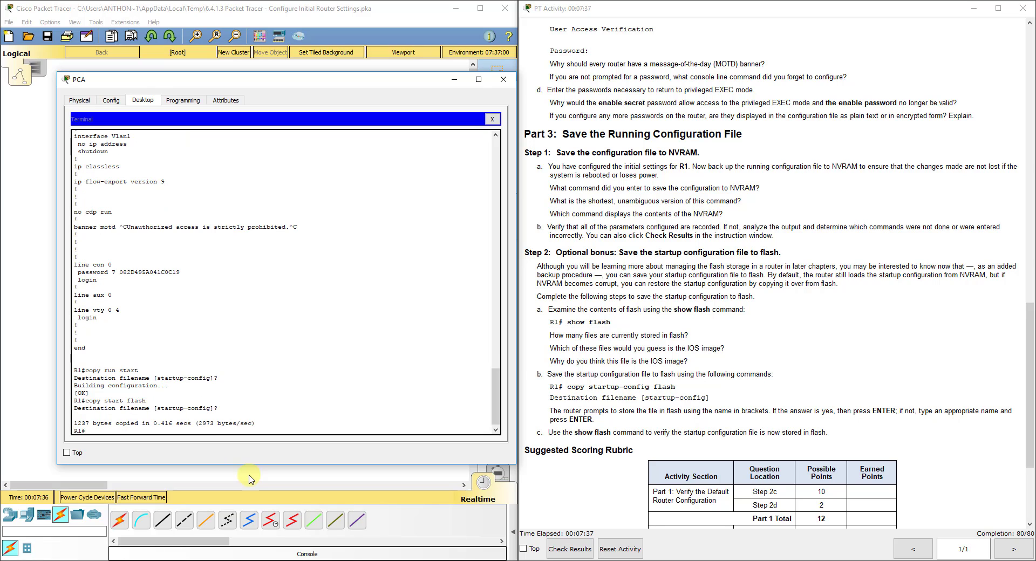